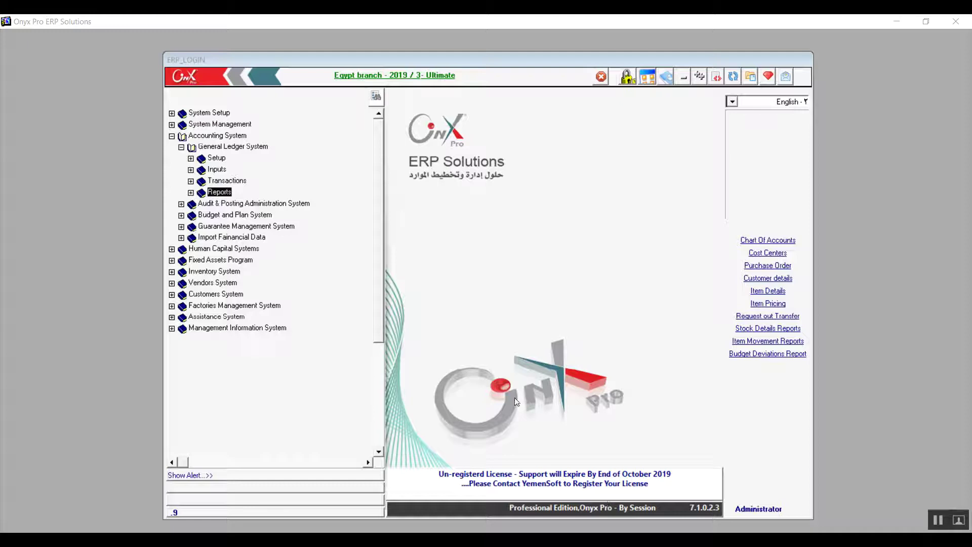
# Open the Chart Of Accounts Reports form from the General Ledger System reports.
pyautogui.doubleClick(216, 193)
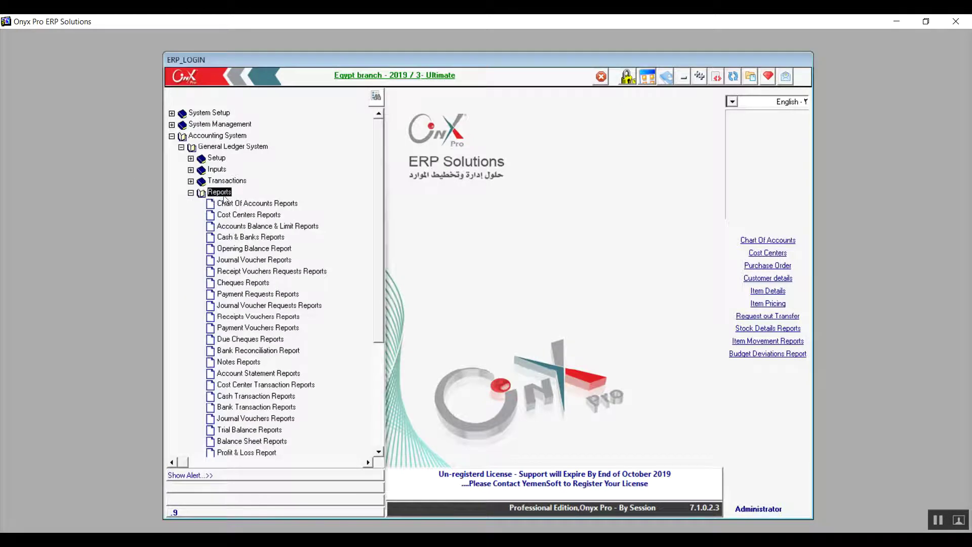
pyautogui.click(274, 205)
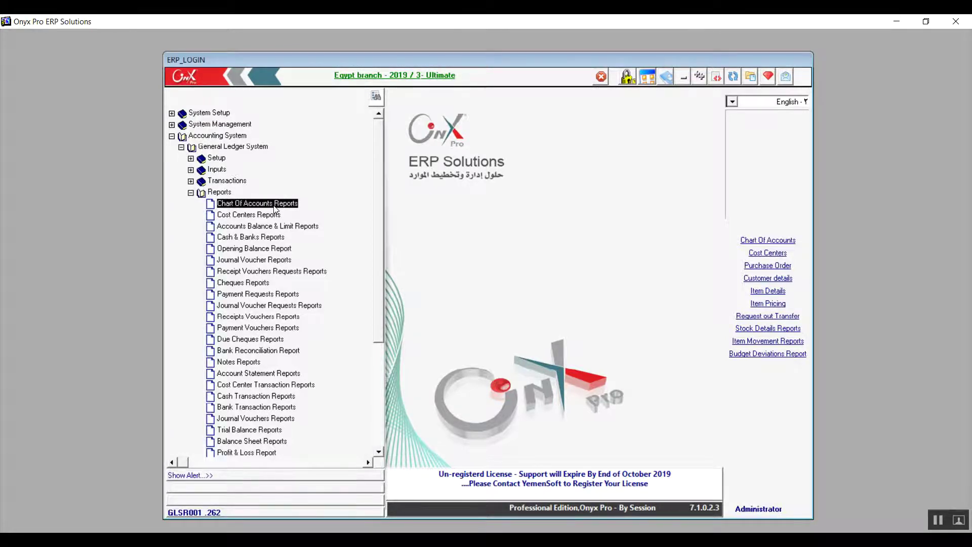
pyautogui.doubleClick(274, 204)
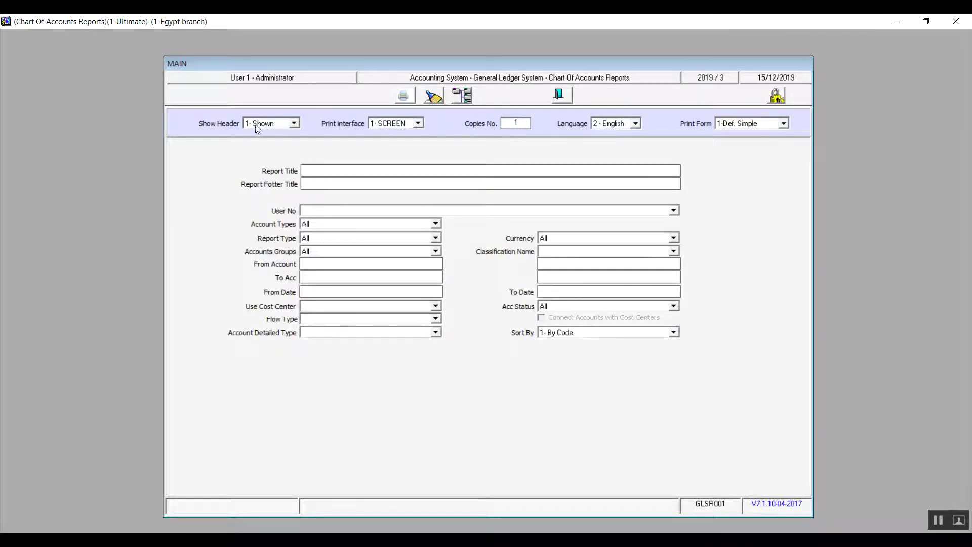
# Set Show Header to 1- Shown, preview the chart of accounts report on screen, and close the preview.
pyautogui.click(294, 124)
pyautogui.press('Down')
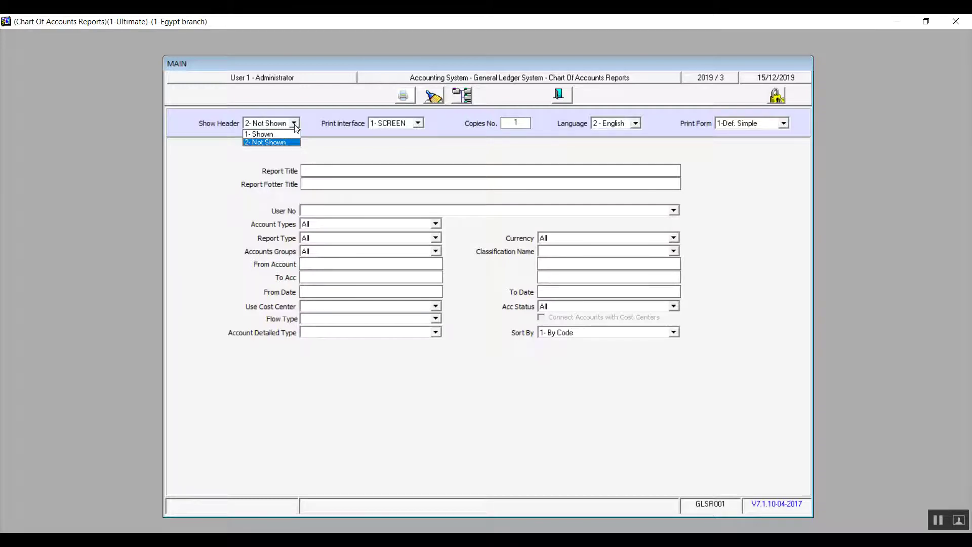
pyautogui.press('Up')
pyautogui.click(277, 133)
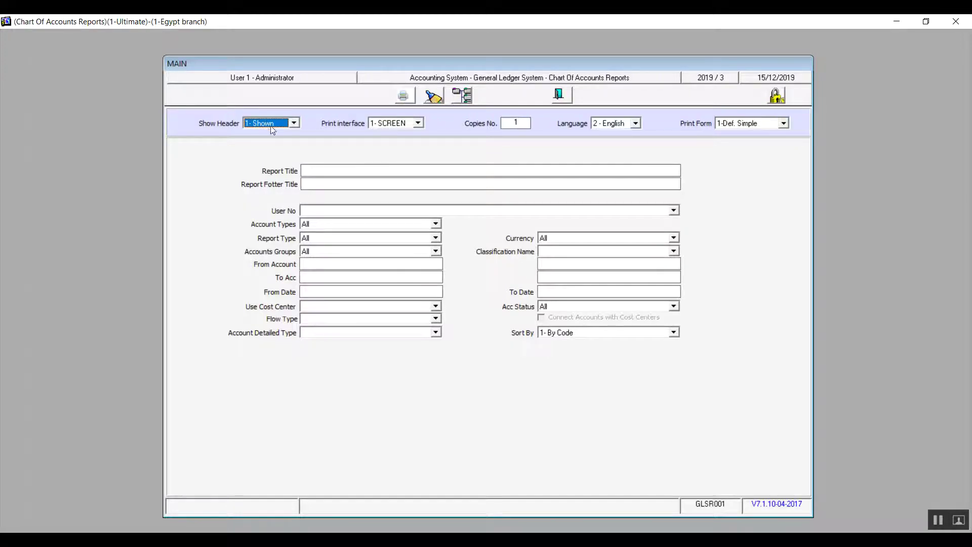
pyautogui.click(405, 95)
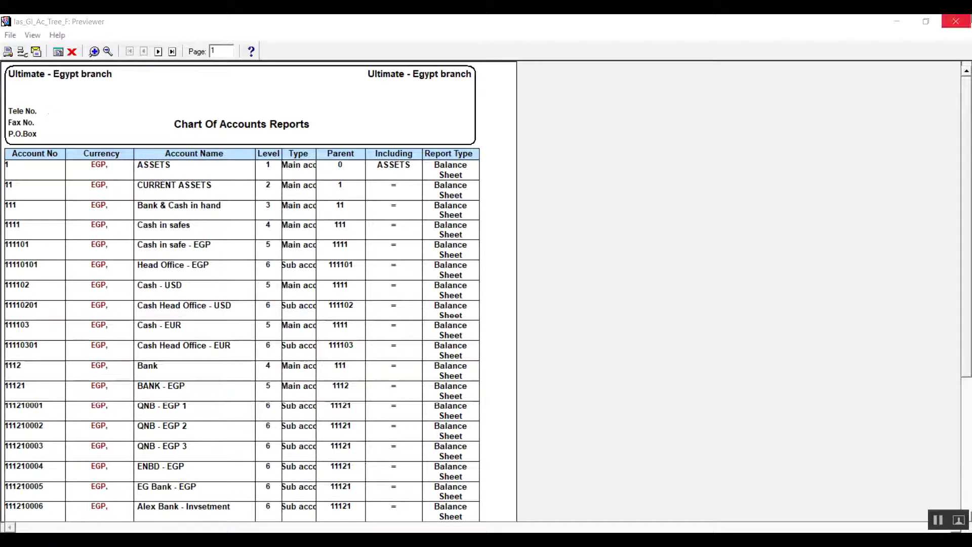
pyautogui.click(958, 21)
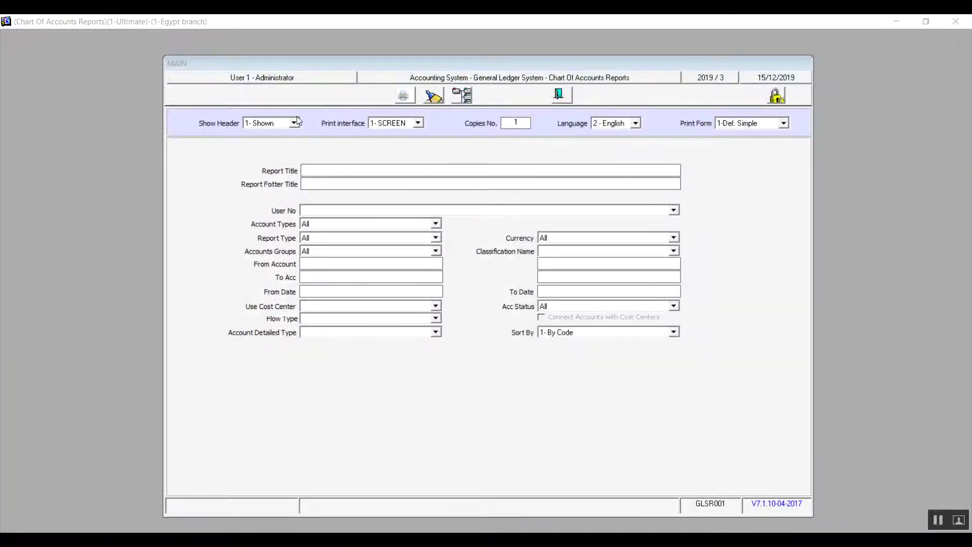
# Set Show Header to 2- Not Shown, preview the chart of accounts report, and close the preview.
pyautogui.click(294, 123)
pyautogui.click(280, 143)
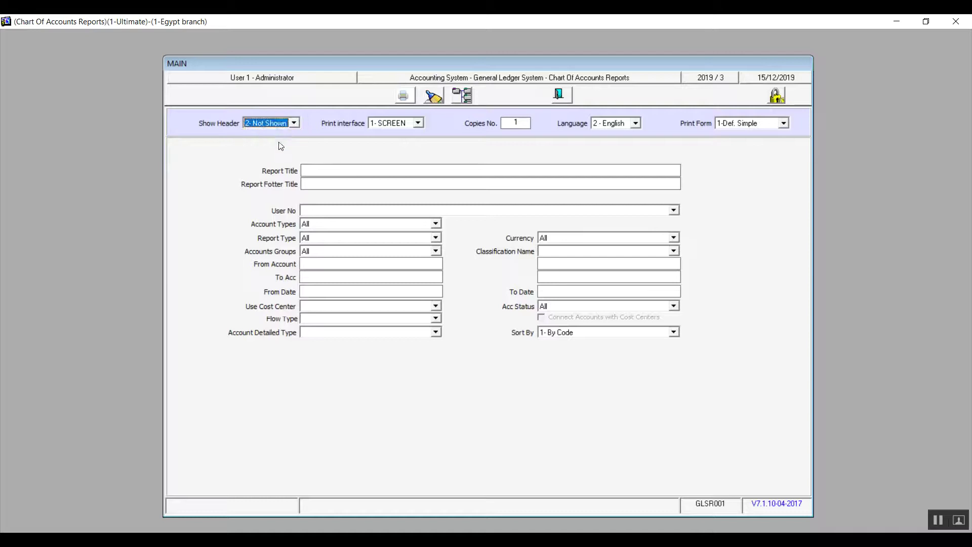
pyautogui.click(405, 96)
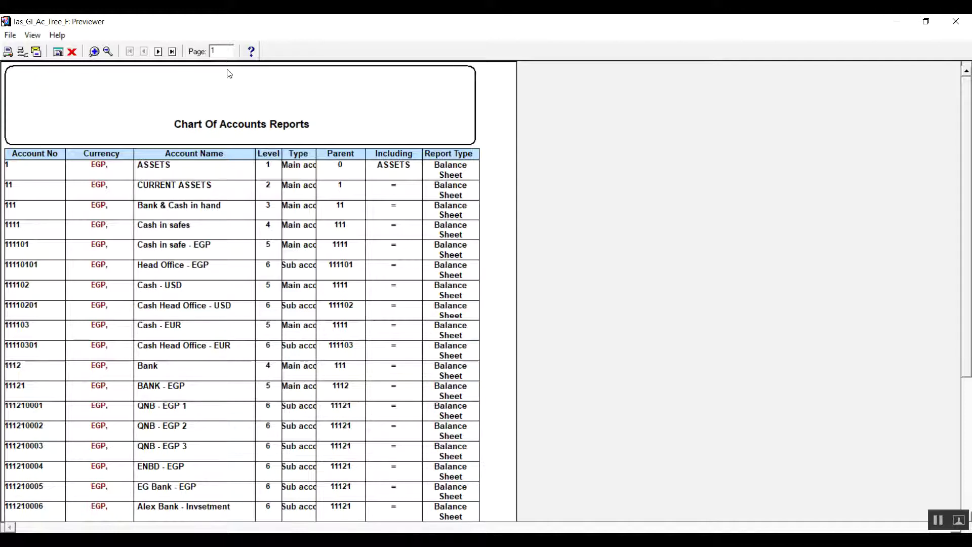
pyautogui.click(964, 19)
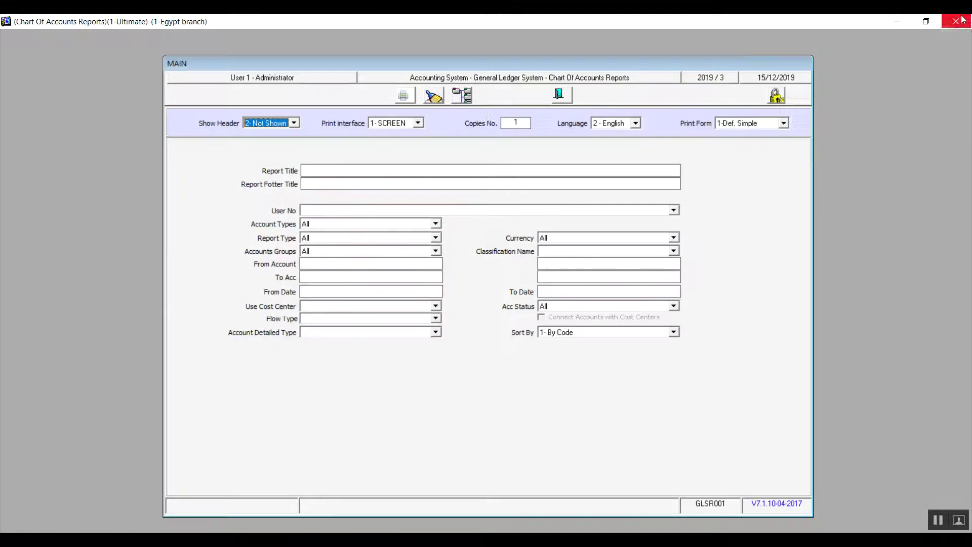
# Set Show Header back to 1- Shown and choose 1- SCREEN as the print interface.
pyautogui.click(295, 123)
pyautogui.click(282, 132)
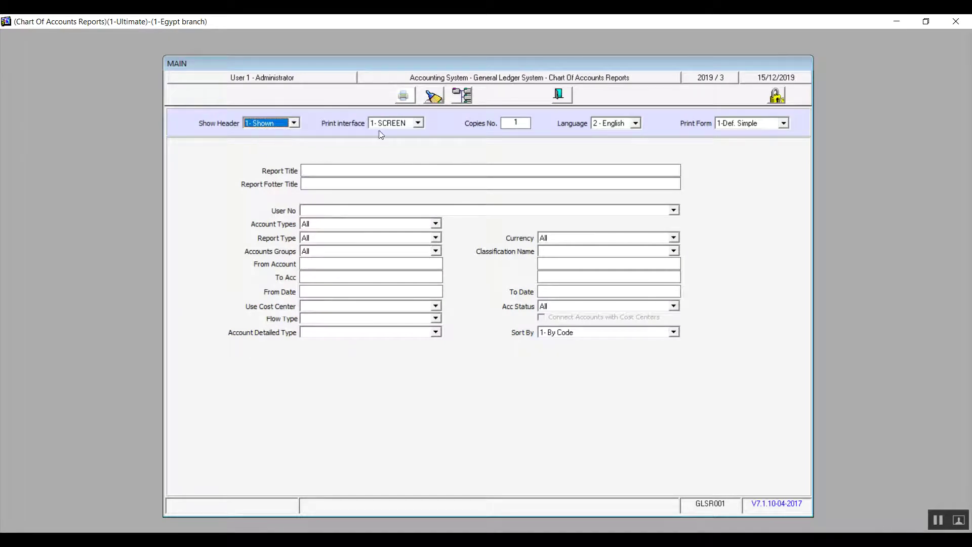
pyautogui.click(418, 122)
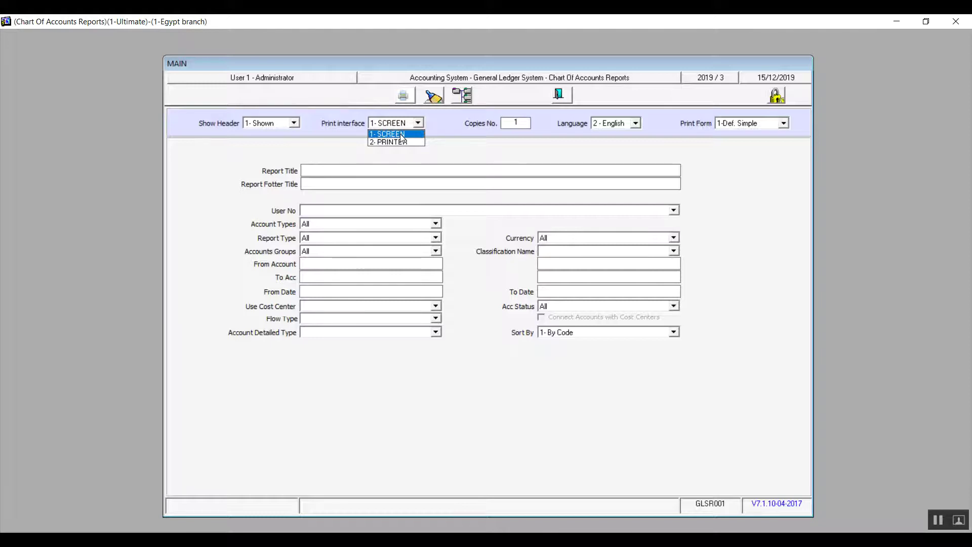
pyautogui.click(403, 135)
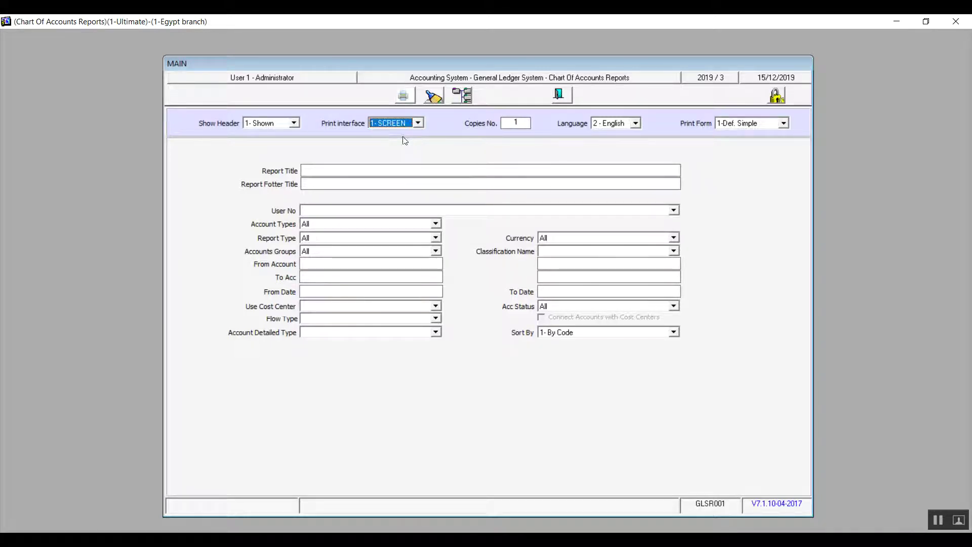
# Switch the print interface to 2- PRINTER and return it to 1- SCREEN.
pyautogui.click(418, 124)
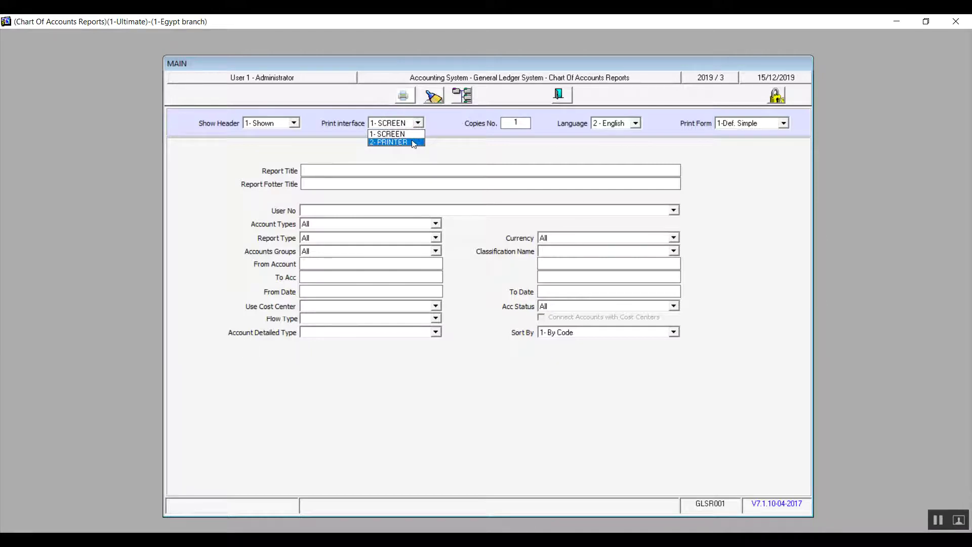
pyautogui.click(414, 144)
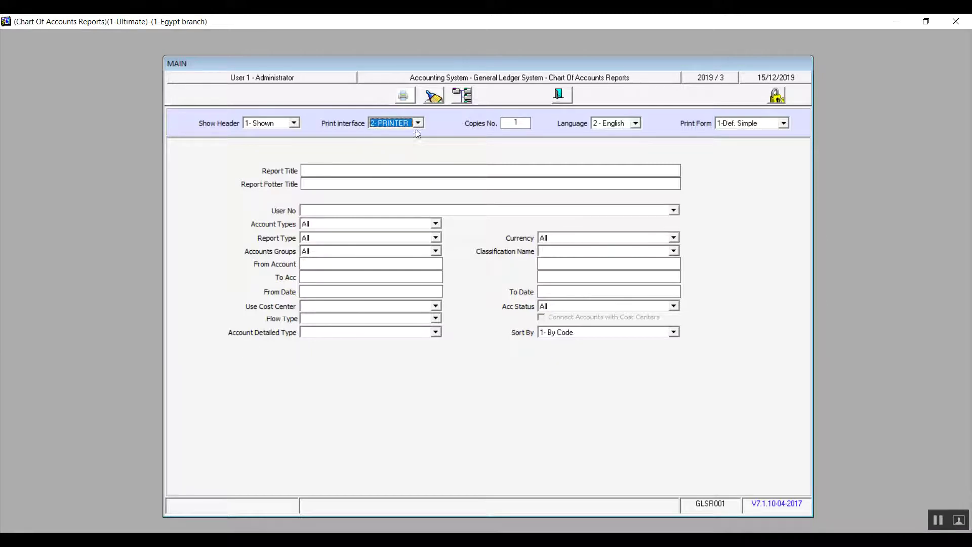
pyautogui.click(418, 124)
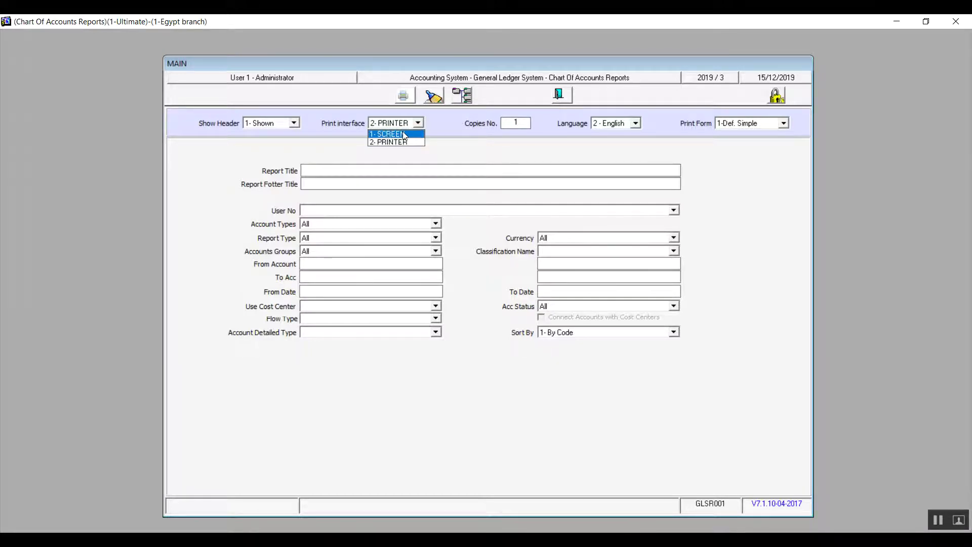
pyautogui.click(402, 133)
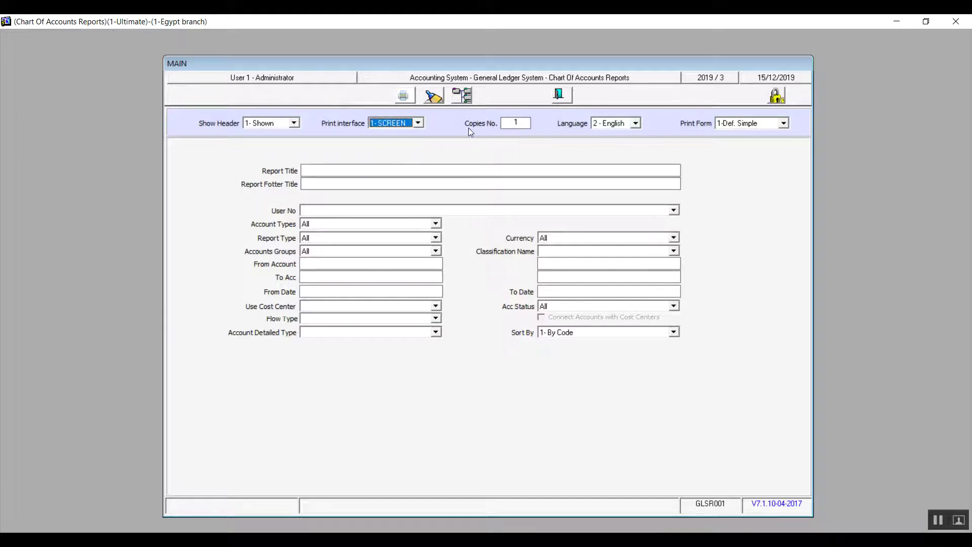
# Set the report language to Arabic (1 - عربي), preview the chart of accounts, and close the preview.
pyautogui.click(523, 124)
pyautogui.click(639, 122)
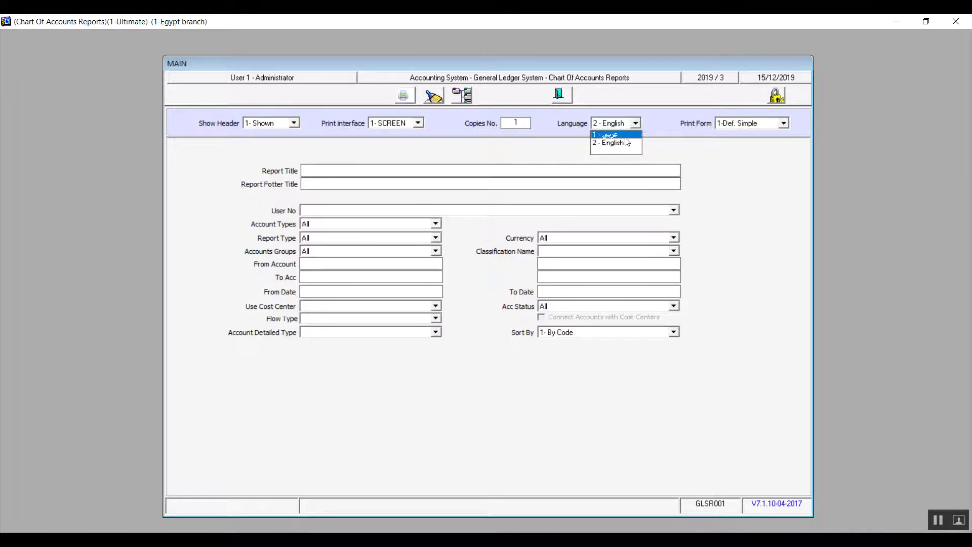
pyautogui.click(626, 138)
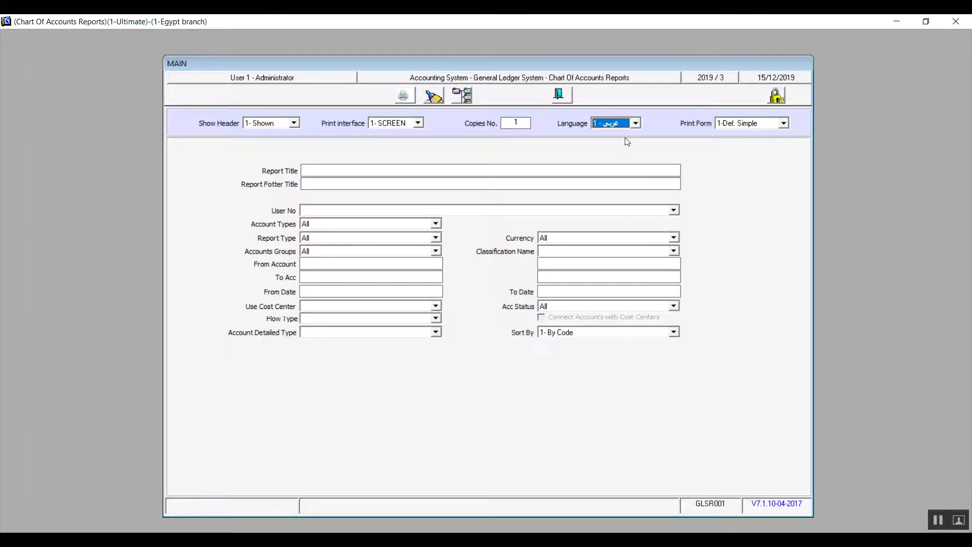
pyautogui.click(405, 98)
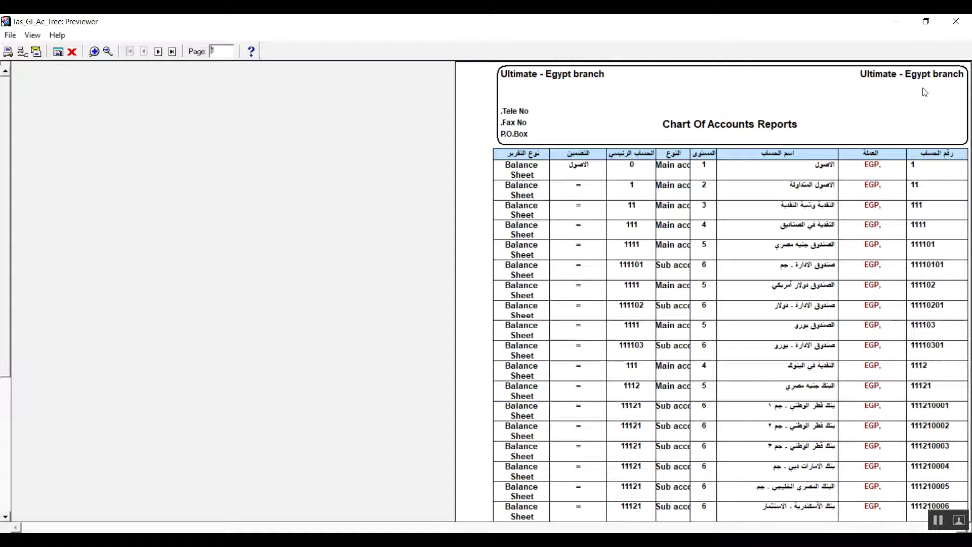
pyautogui.click(956, 21)
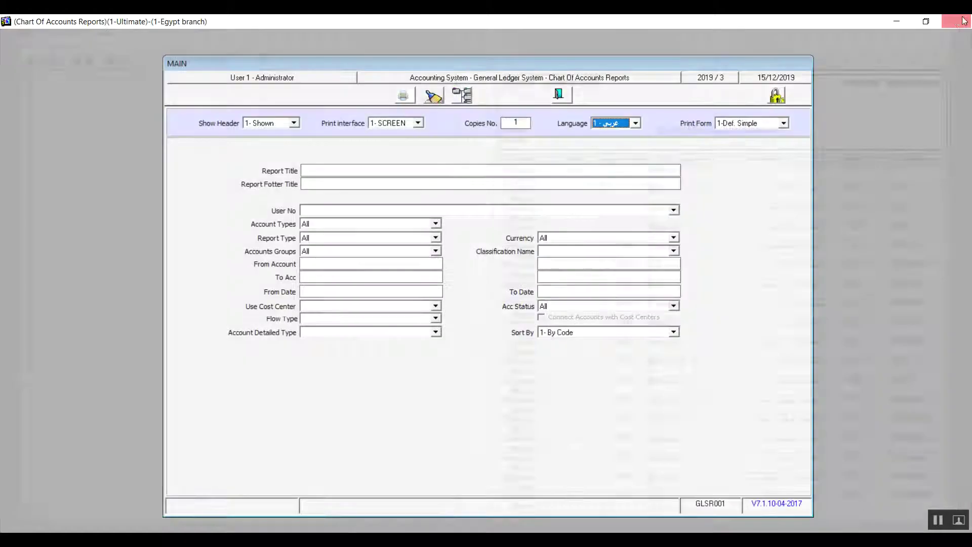
# Set the report language back to 2 - English, preview the chart of accounts, and close the preview.
pyautogui.click(634, 123)
pyautogui.click(623, 143)
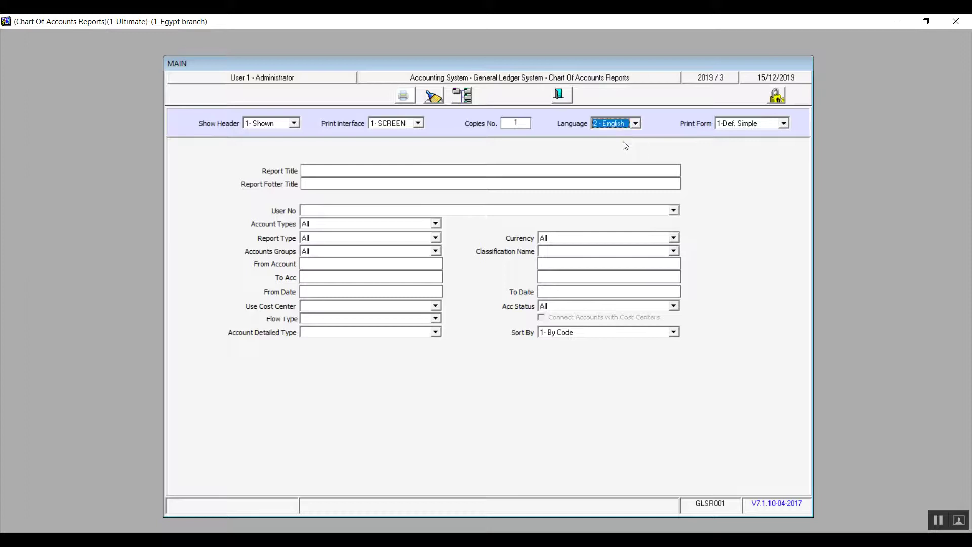
pyautogui.click(405, 96)
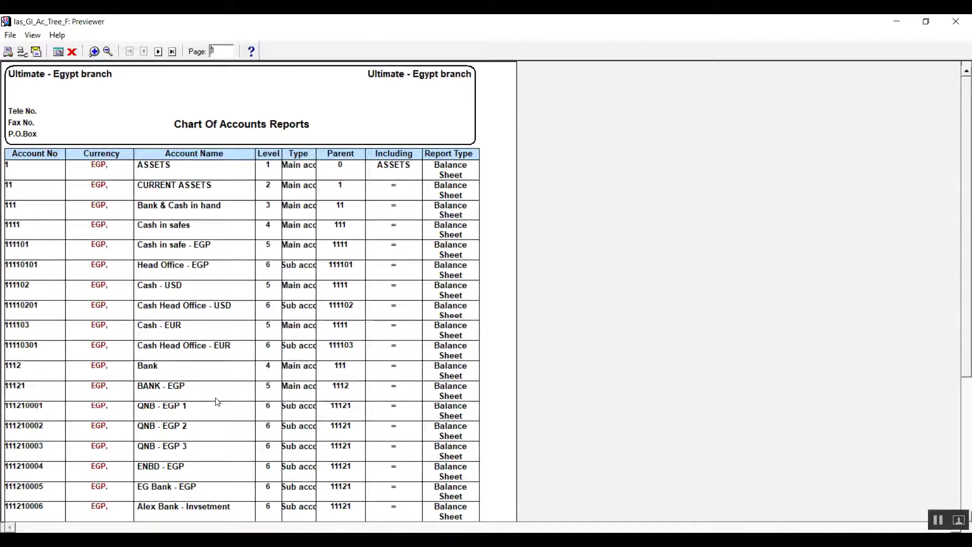
pyautogui.click(968, 19)
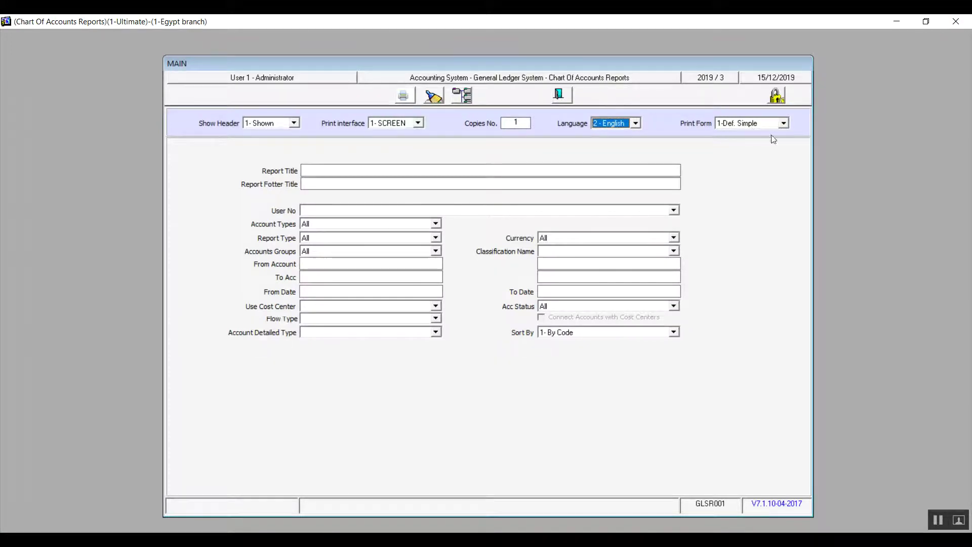
# Select the 1-Def. Simple print form, leave the title and footer blank, and preview the report with its default title.
pyautogui.click(784, 123)
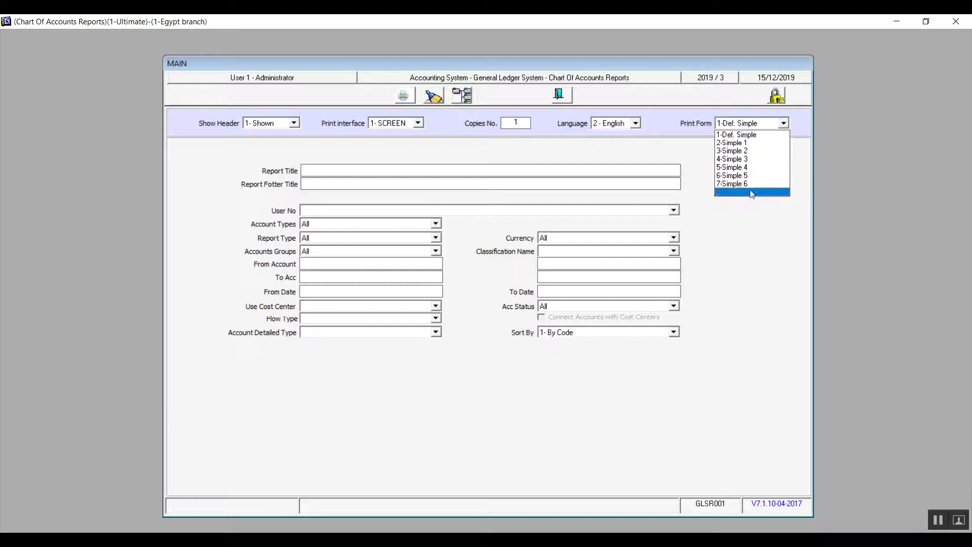
pyautogui.click(734, 135)
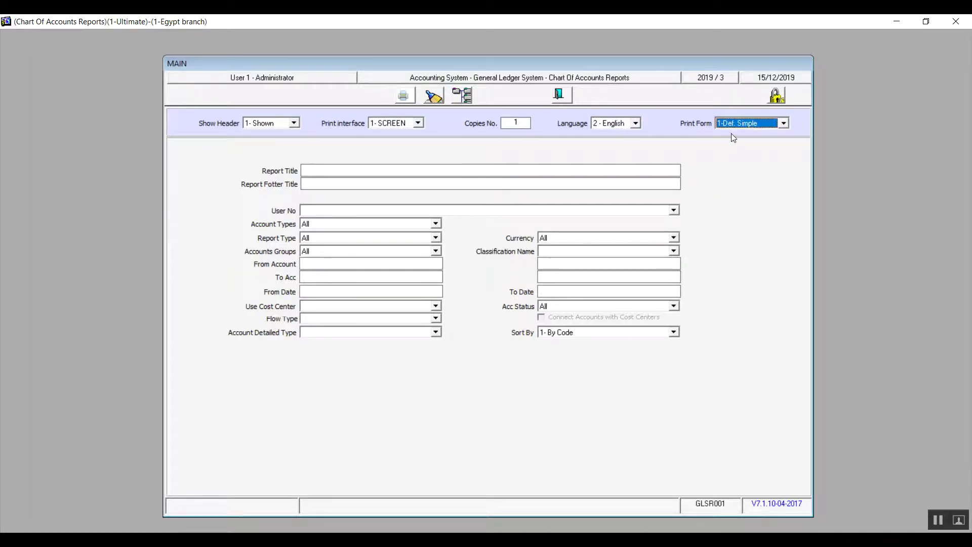
pyautogui.click(312, 172)
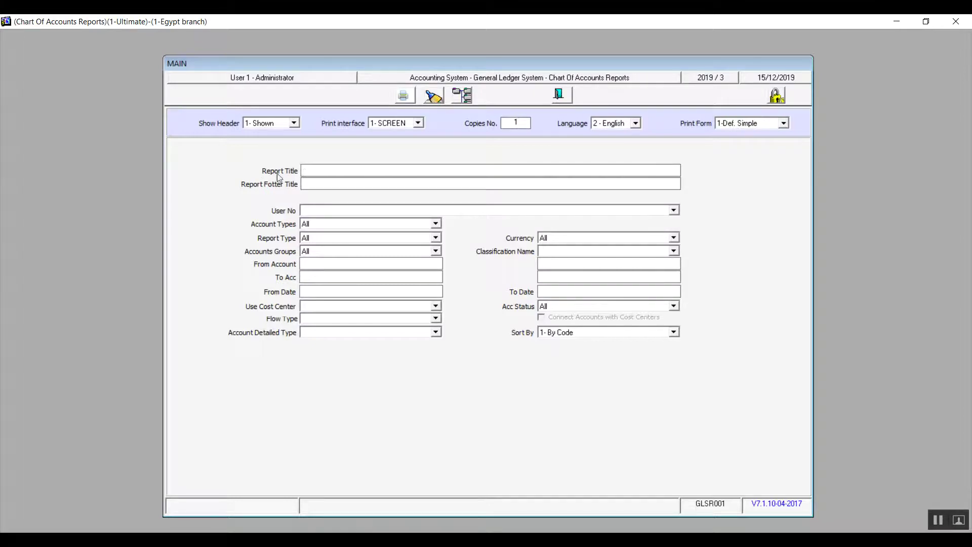
pyautogui.click(320, 184)
pyautogui.click(320, 171)
pyautogui.click(401, 95)
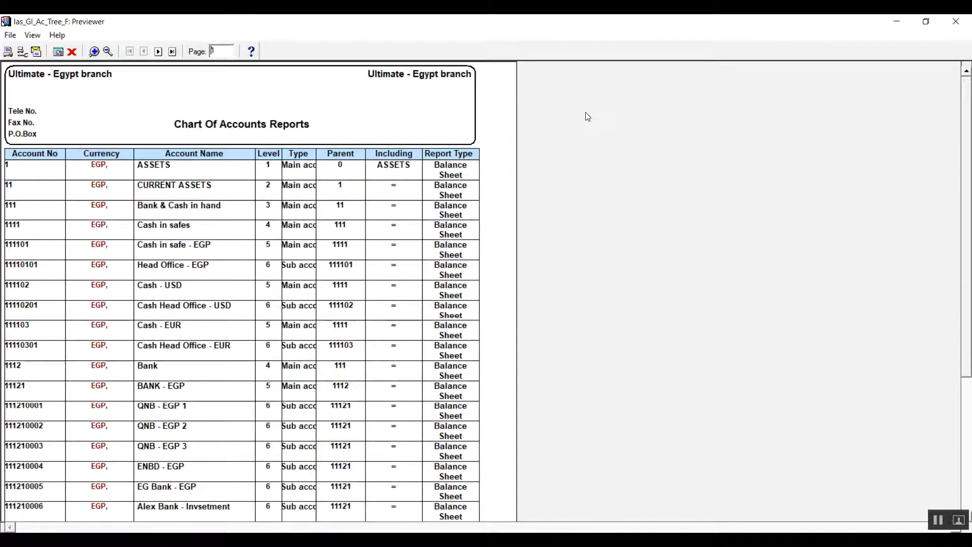
pyautogui.click(956, 20)
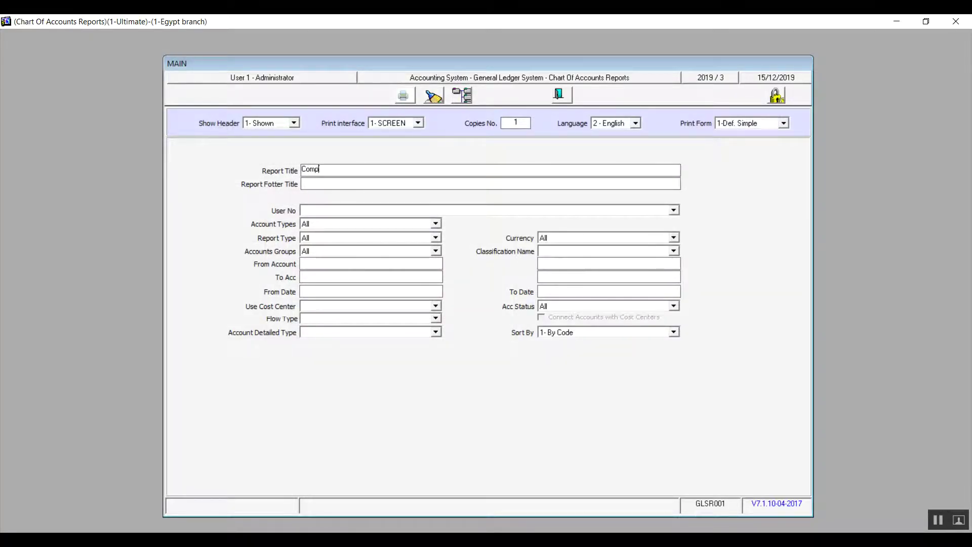
# Enter "Company Accounts" as the report title, preview the report, and close the preview.
pyautogui.write('Accounts')
pyautogui.click(330, 185)
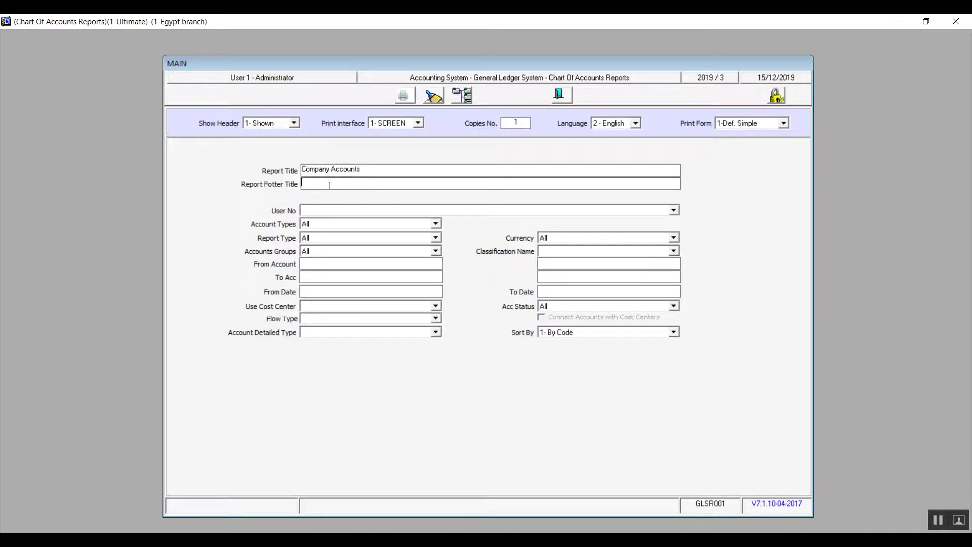
pyautogui.click(405, 94)
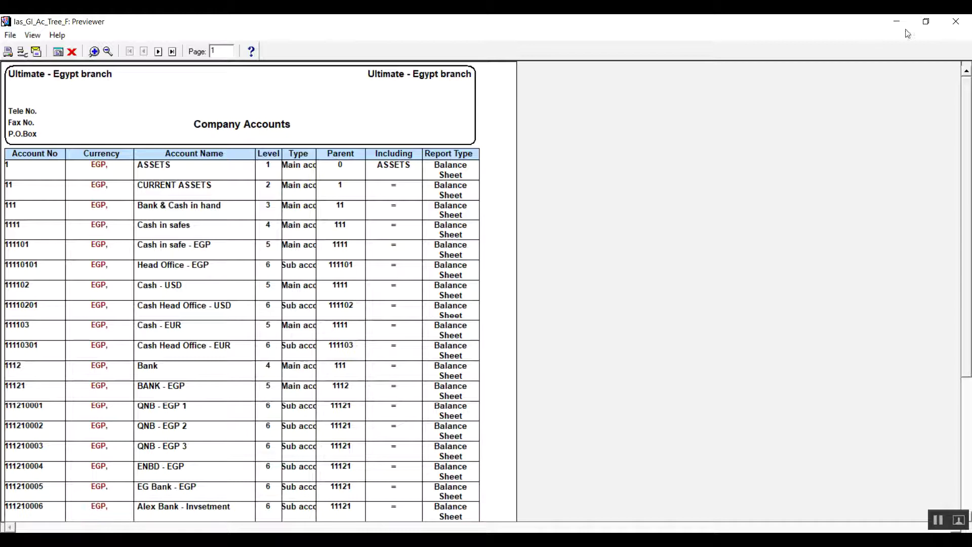
pyautogui.click(956, 21)
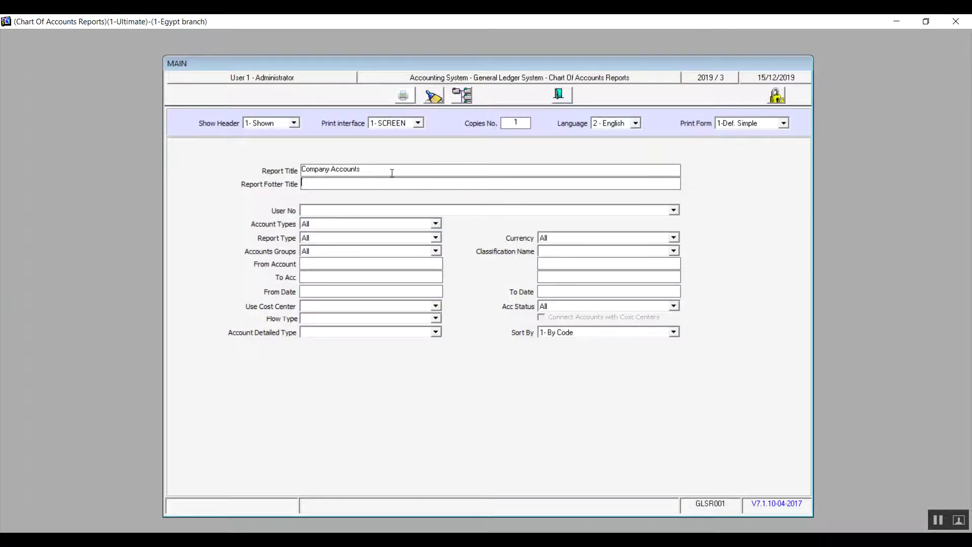
# Clear the custom report title, leaving the Report Title field empty.
pyautogui.press('BackSpace')
pyautogui.press('BackSpace')
pyautogui.press('BackSpace')
pyautogui.press('BackSpace')
pyautogui.press('BackSpace')
pyautogui.press('BackSpace')
pyautogui.press('BackSpace')
pyautogui.press('BackSpace')
pyautogui.press('BackSpace')
pyautogui.press('BackSpace')
pyautogui.press('BackSpace')
pyautogui.press('BackSpace')
pyautogui.press('BackSpace')
pyautogui.press('BackSpace')
pyautogui.press('BackSpace')
# Review the available choices of the User No and Account Types filters, leaving User No blank and Account Types at All.
pyautogui.click(675, 209)
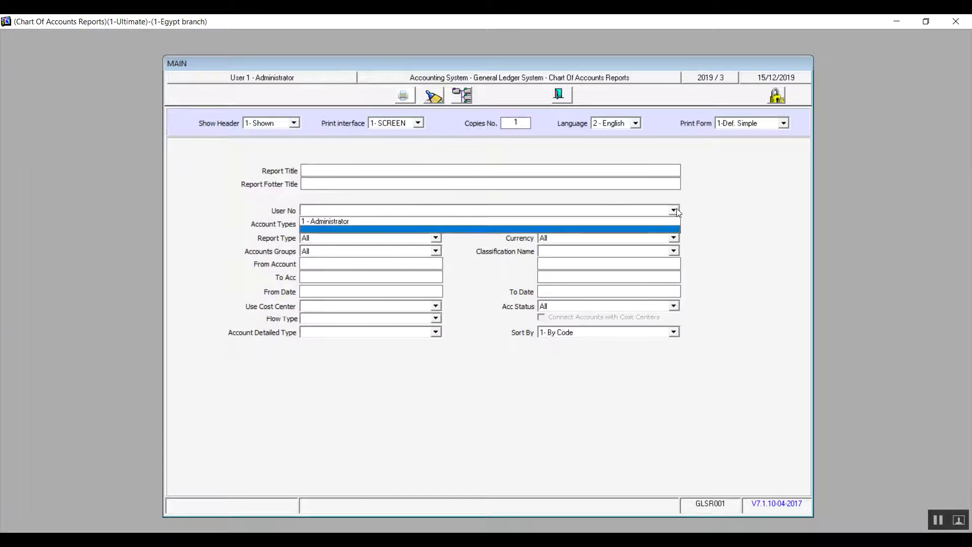
pyautogui.click(677, 209)
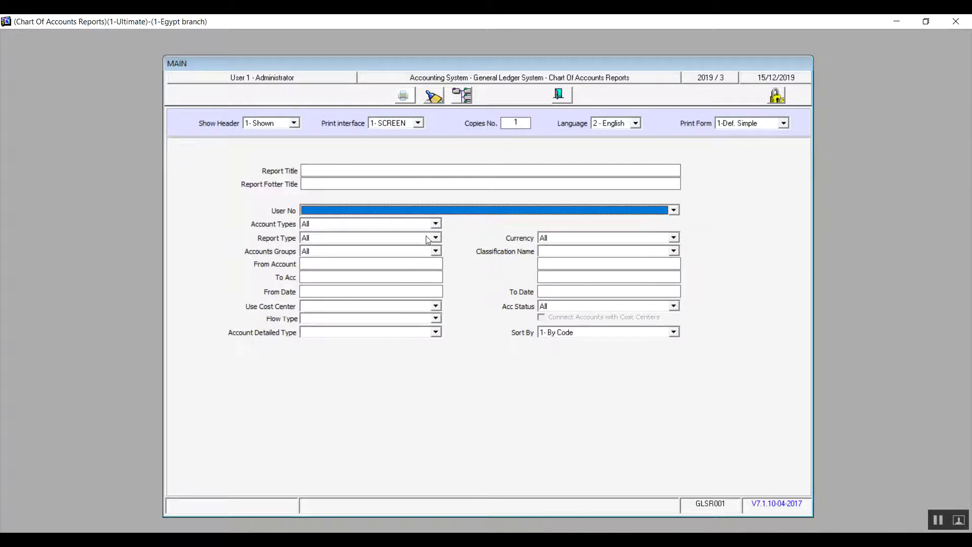
pyautogui.click(440, 223)
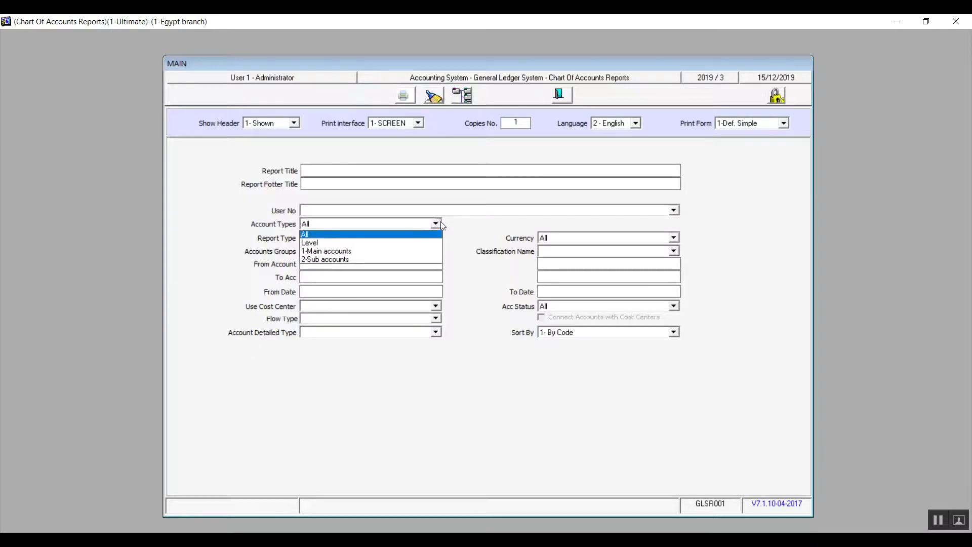
pyautogui.click(381, 236)
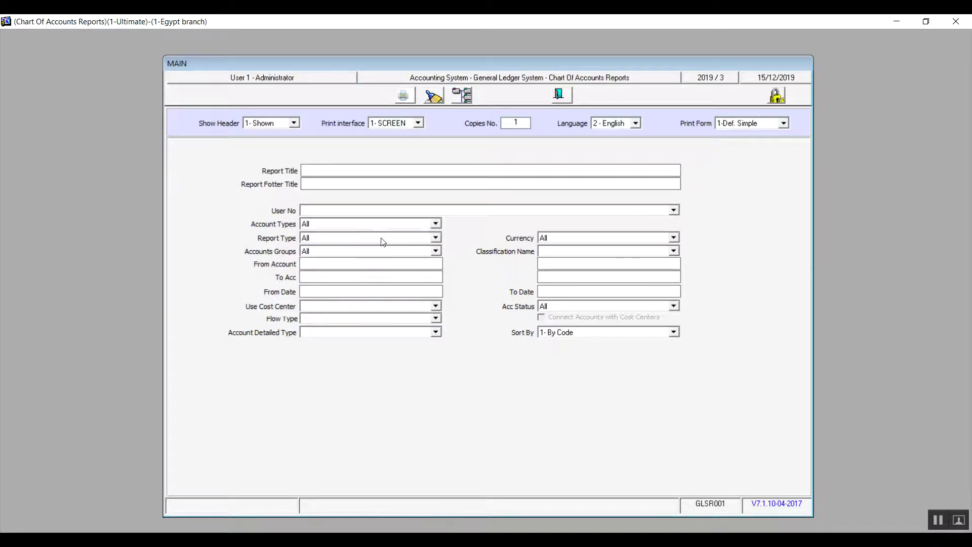
# Filter the accounts by Level with level 5, preview the report, and close the preview.
pyautogui.click(436, 224)
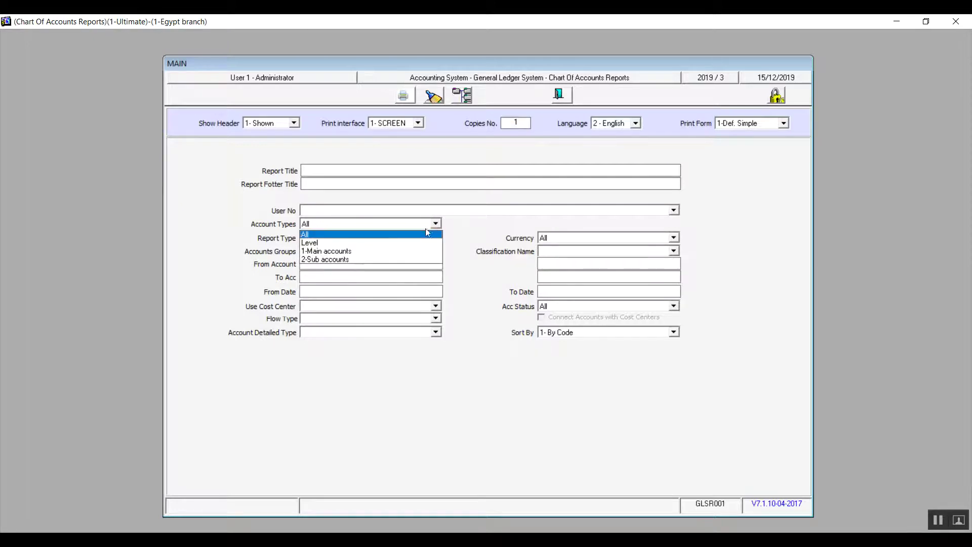
pyautogui.click(393, 244)
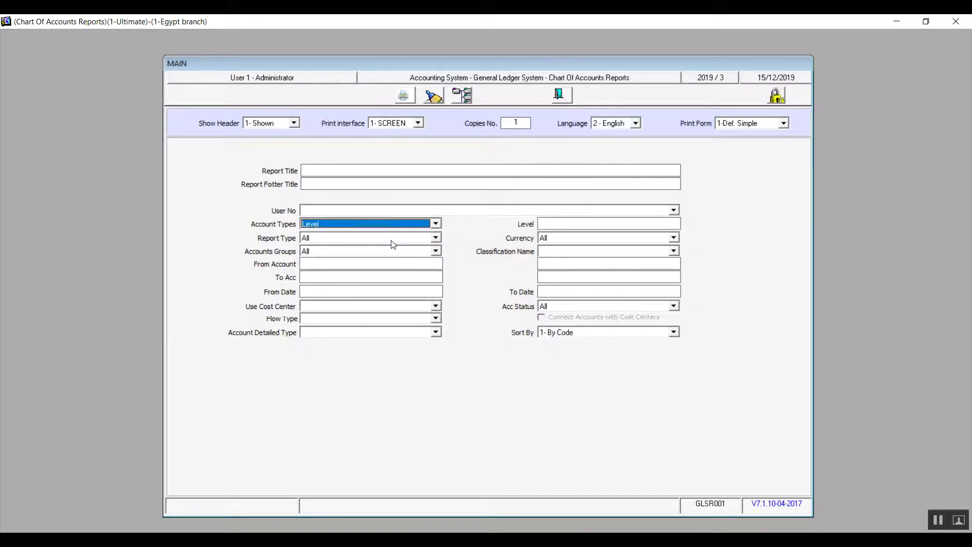
pyautogui.click(378, 223)
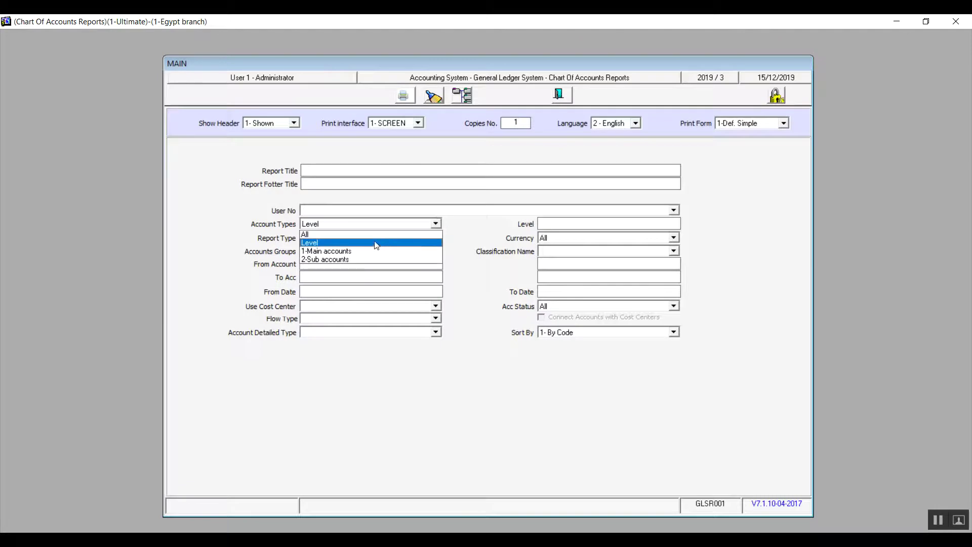
pyautogui.click(389, 245)
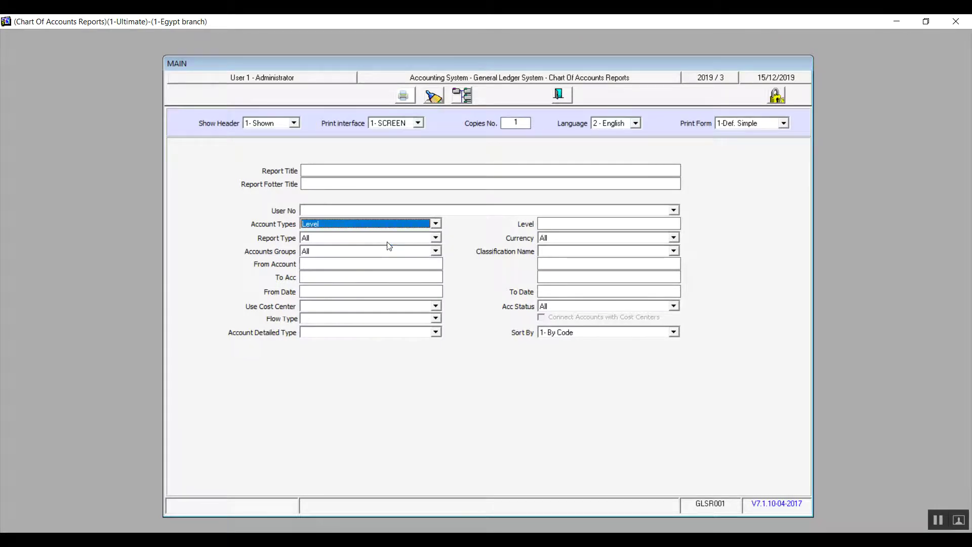
pyautogui.click(557, 223)
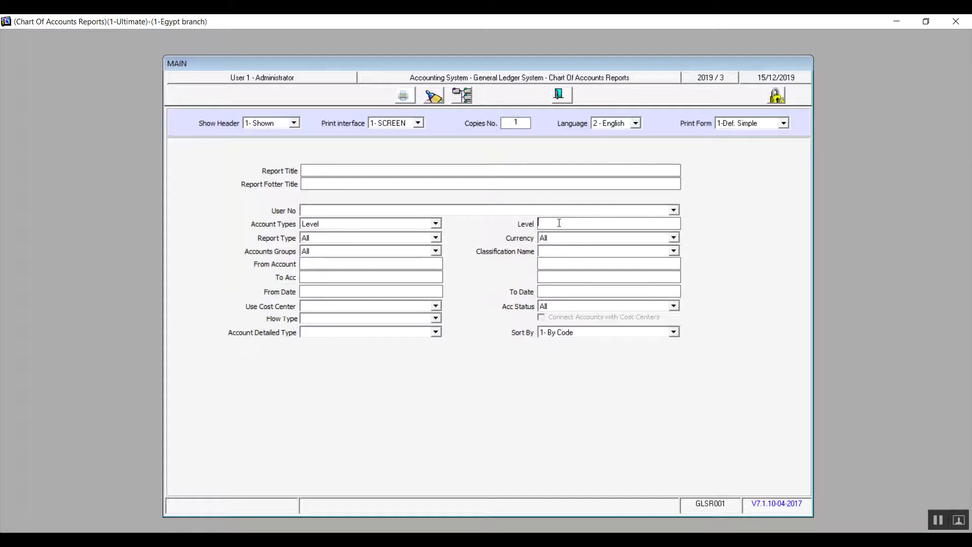
pyautogui.click(403, 97)
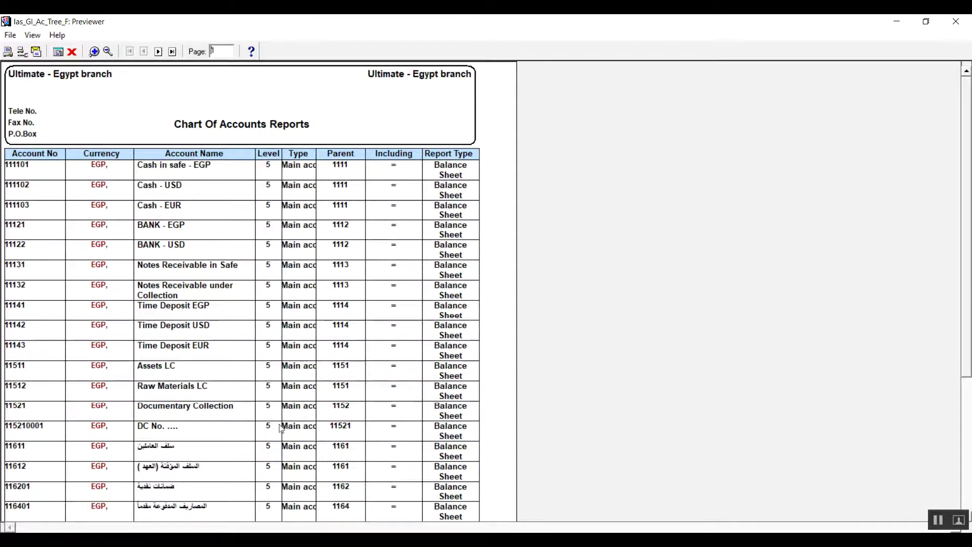
pyautogui.click(956, 21)
# Set Account Types to 1-Main accounts, preview the report, and close the preview.
pyautogui.click(435, 224)
pyautogui.click(391, 252)
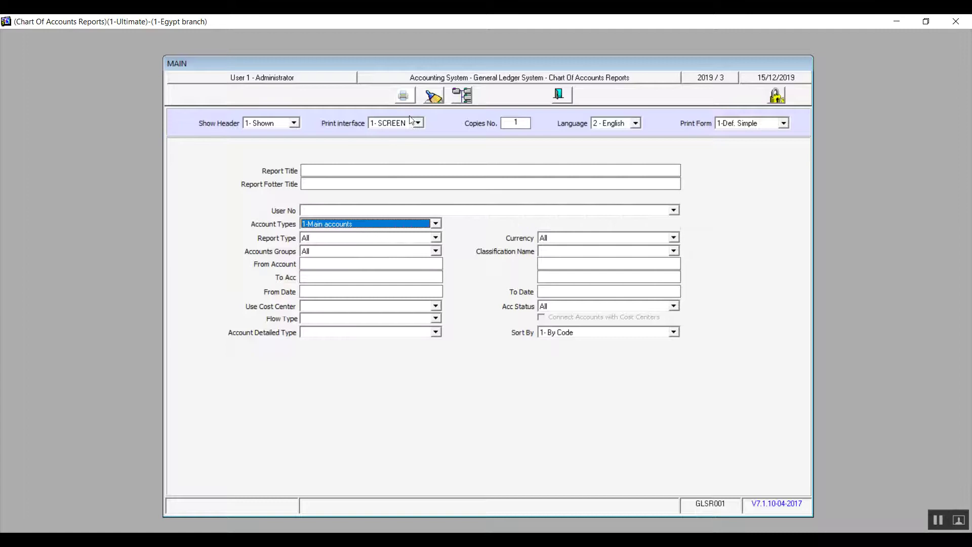
pyautogui.click(408, 98)
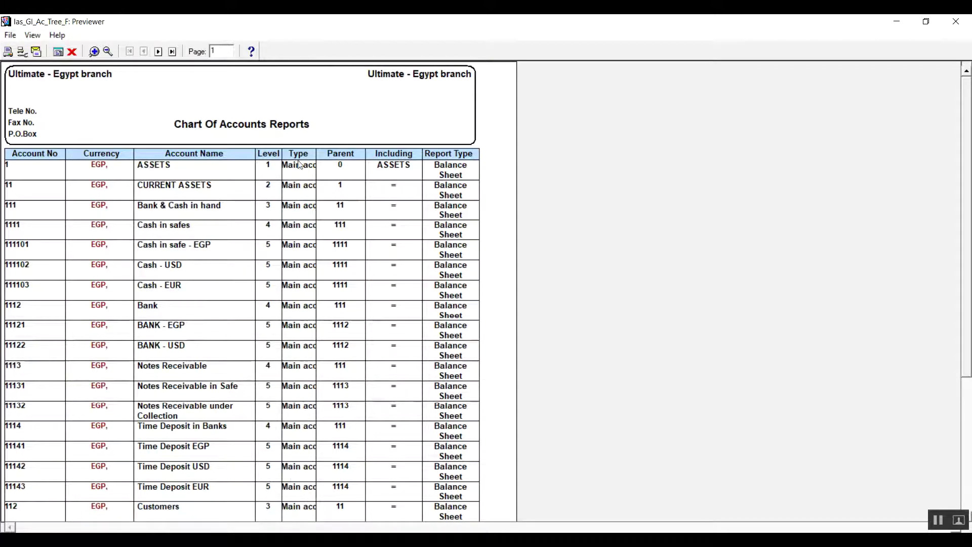
pyautogui.click(956, 21)
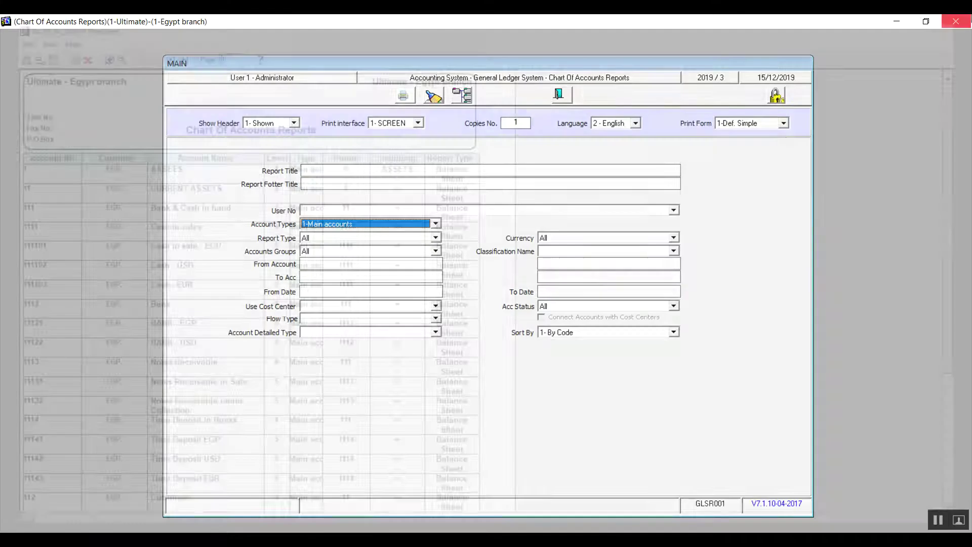
# Preview the report with Account Types set to 2-Sub accounts, close the preview, and reset Account Types to All.
pyautogui.click(435, 224)
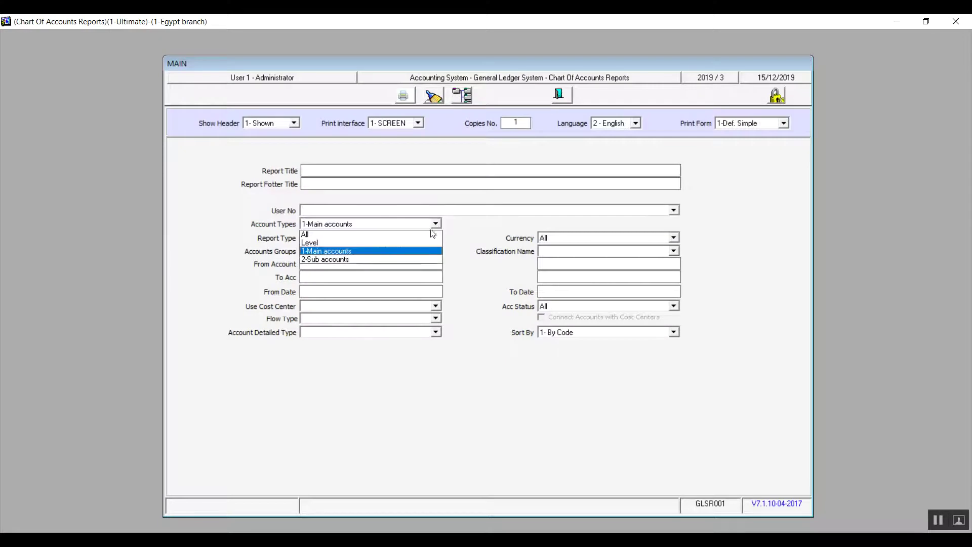
pyautogui.click(363, 260)
pyautogui.click(403, 90)
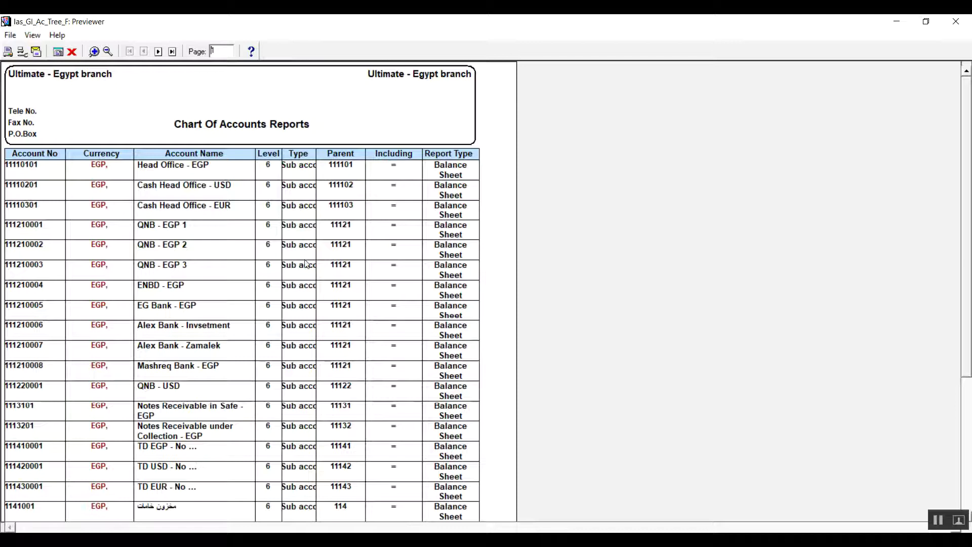
pyautogui.click(955, 21)
pyautogui.click(435, 224)
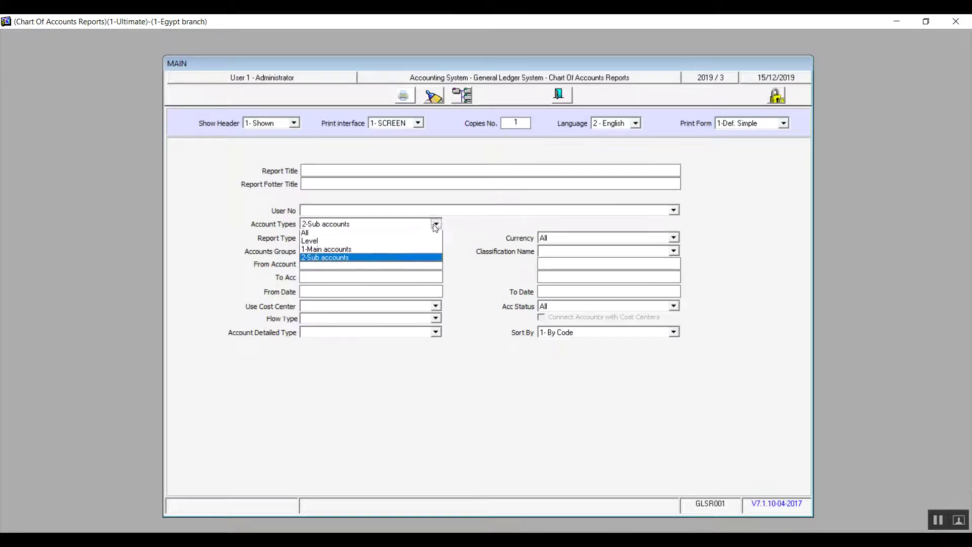
pyautogui.click(396, 235)
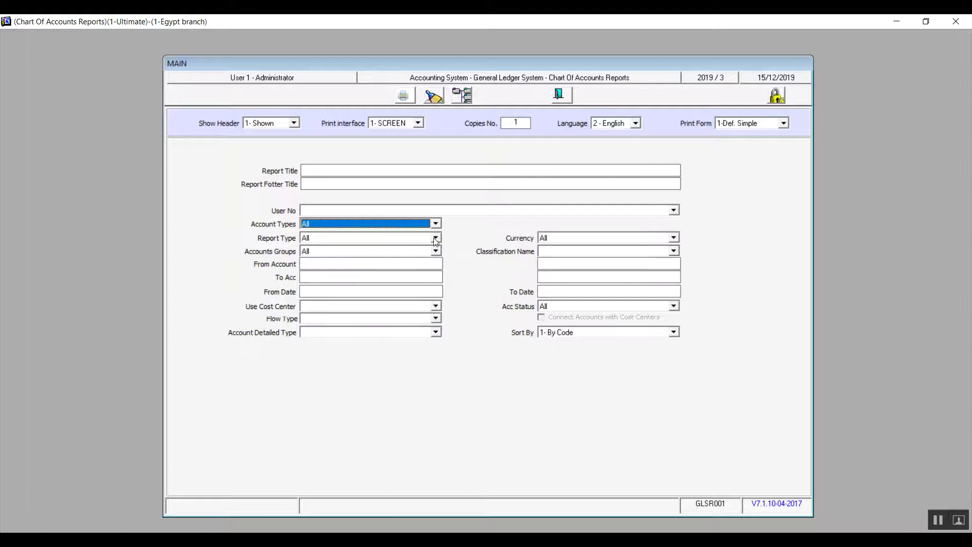
# Set Report Type to 1-Balance Sheet, preview the report through to its last page, and close the preview.
pyautogui.click(435, 238)
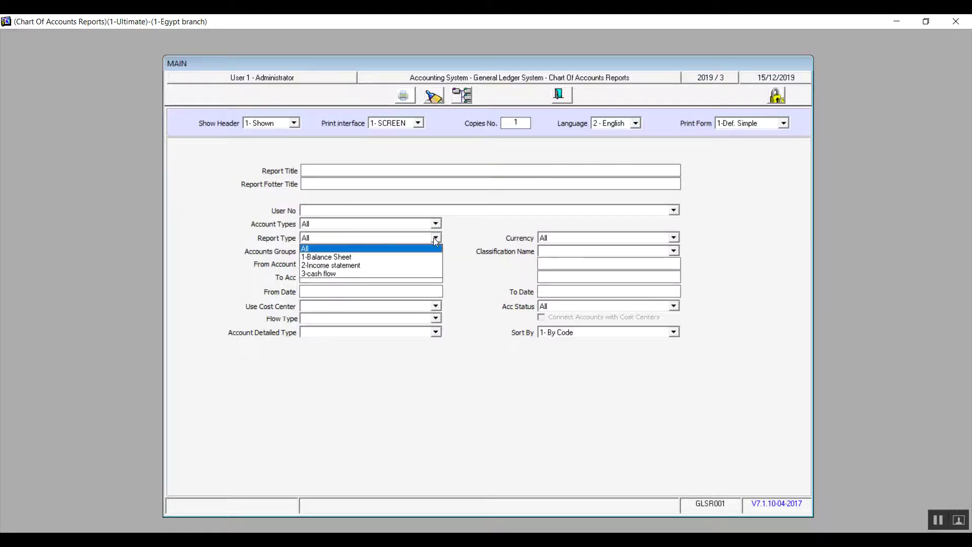
pyautogui.click(349, 256)
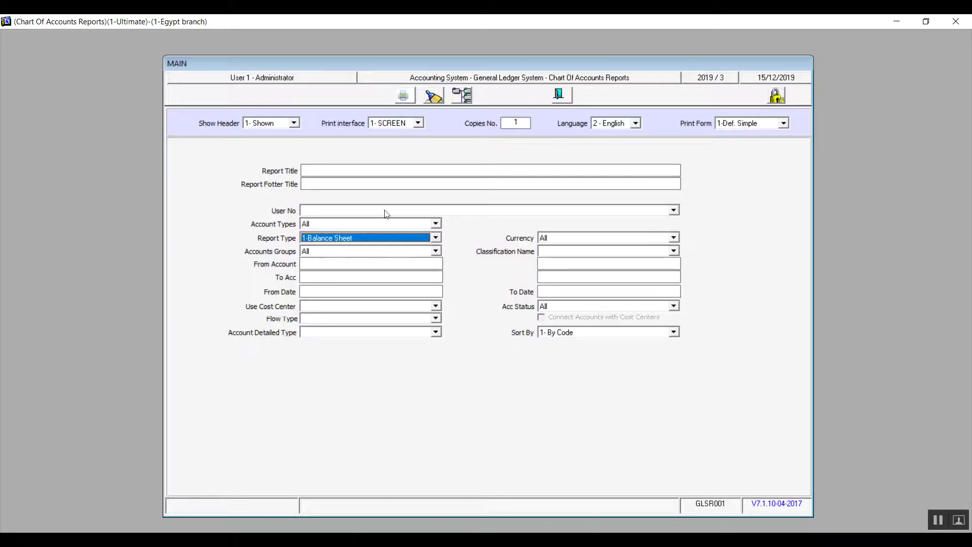
pyautogui.click(404, 94)
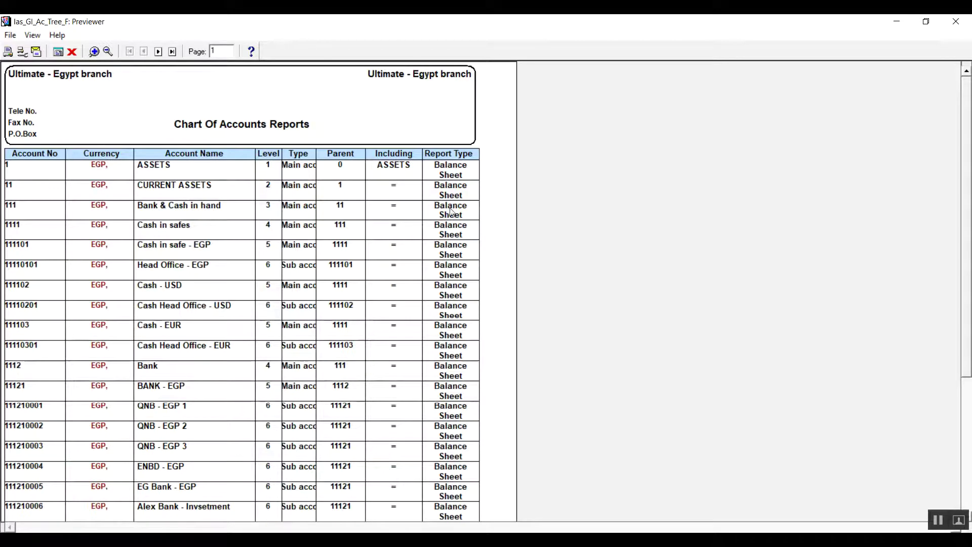
pyautogui.click(172, 51)
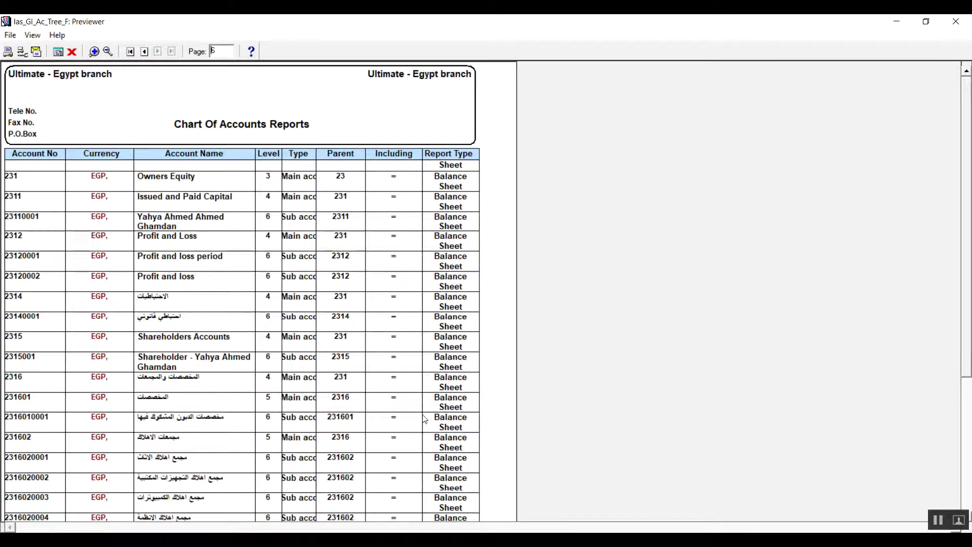
pyautogui.click(956, 21)
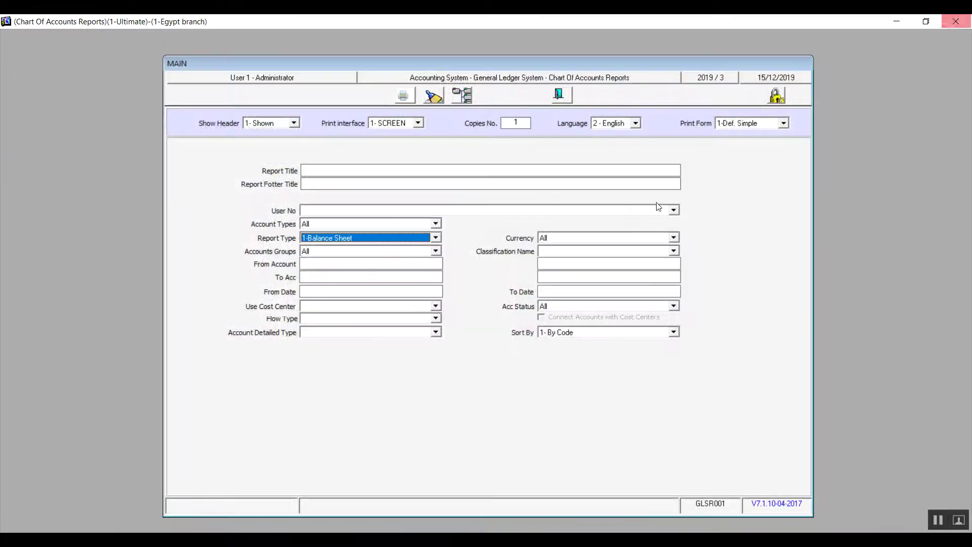
# Set Report Type to 2-Income statement, preview the report through to its last page, and close the preview.
pyautogui.click(436, 239)
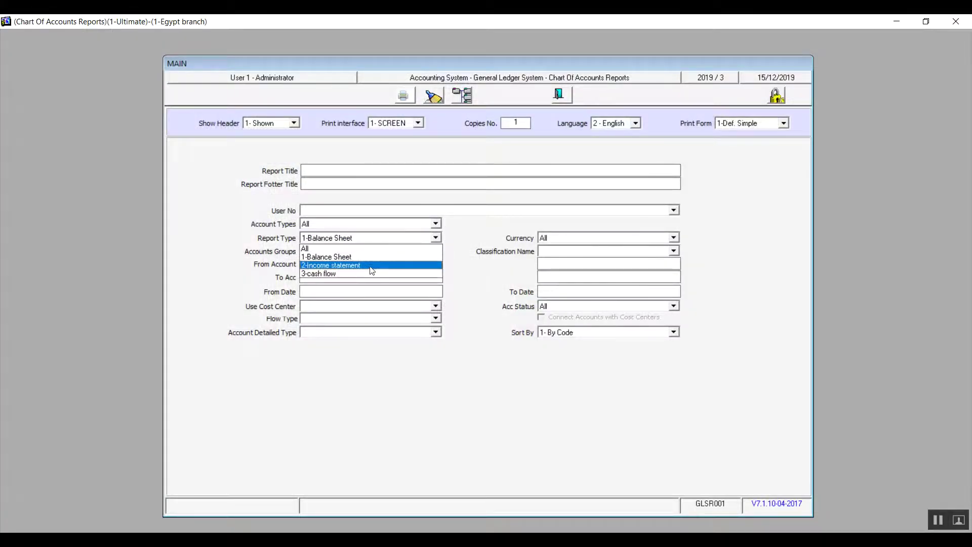
pyautogui.click(369, 263)
pyautogui.click(411, 95)
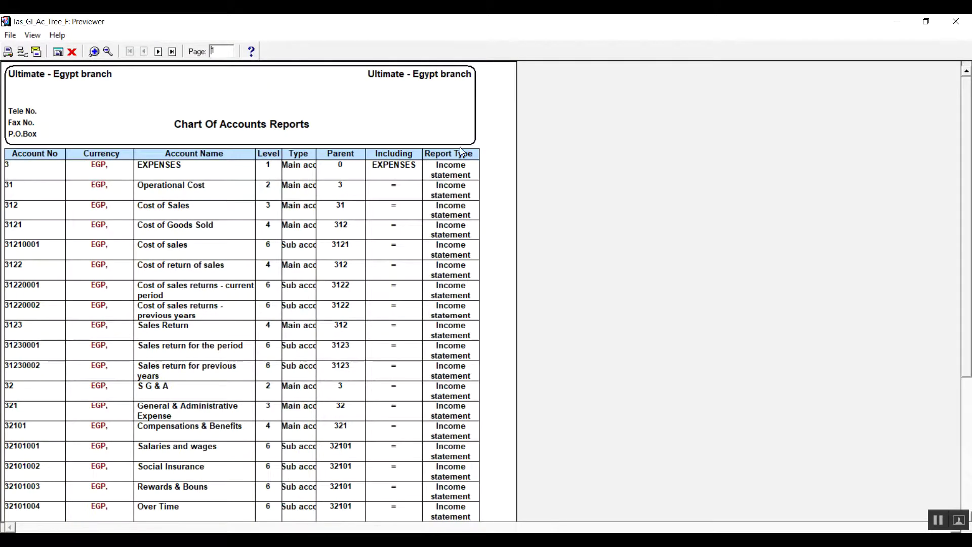
pyautogui.click(172, 51)
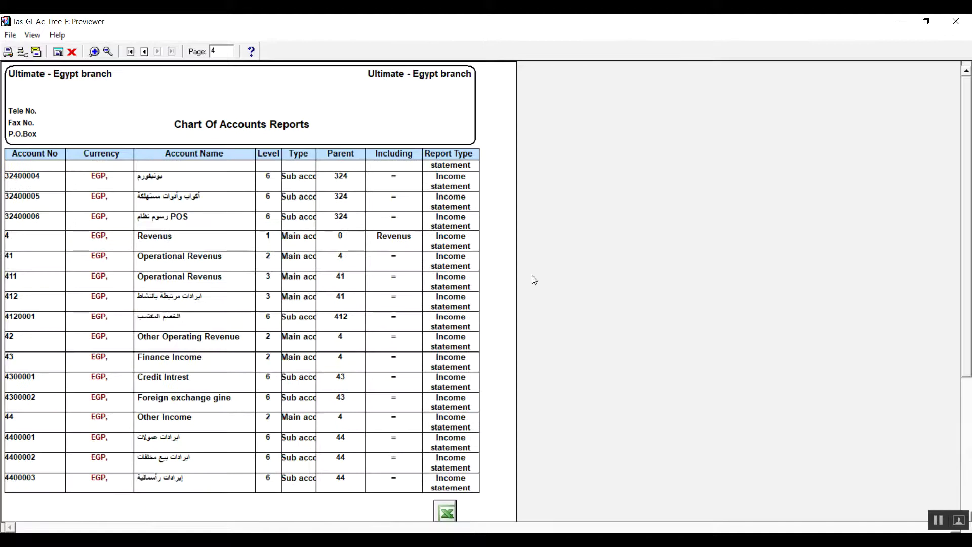
pyautogui.click(950, 24)
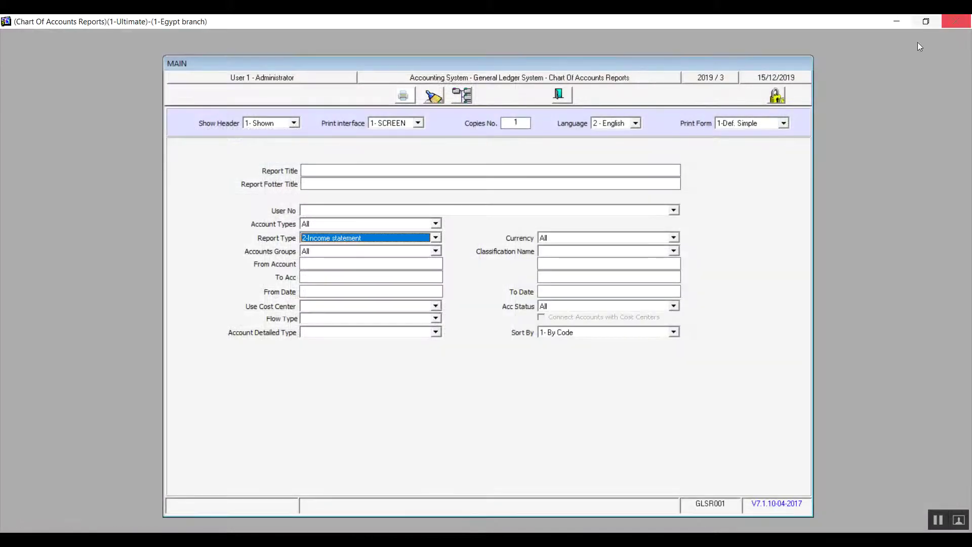
# Show the 3-cash flow choice as the Report Type and reset Report Type to All.
pyautogui.click(441, 238)
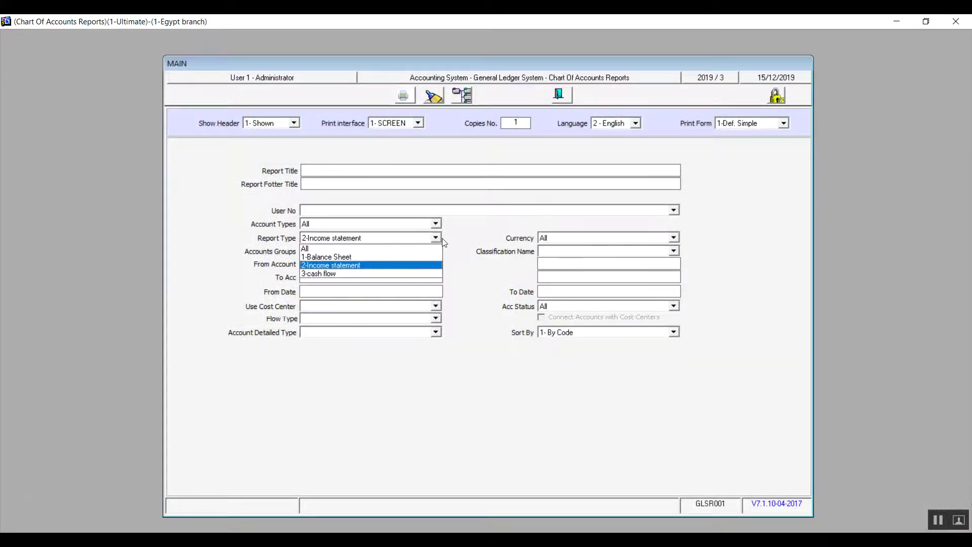
pyautogui.click(348, 274)
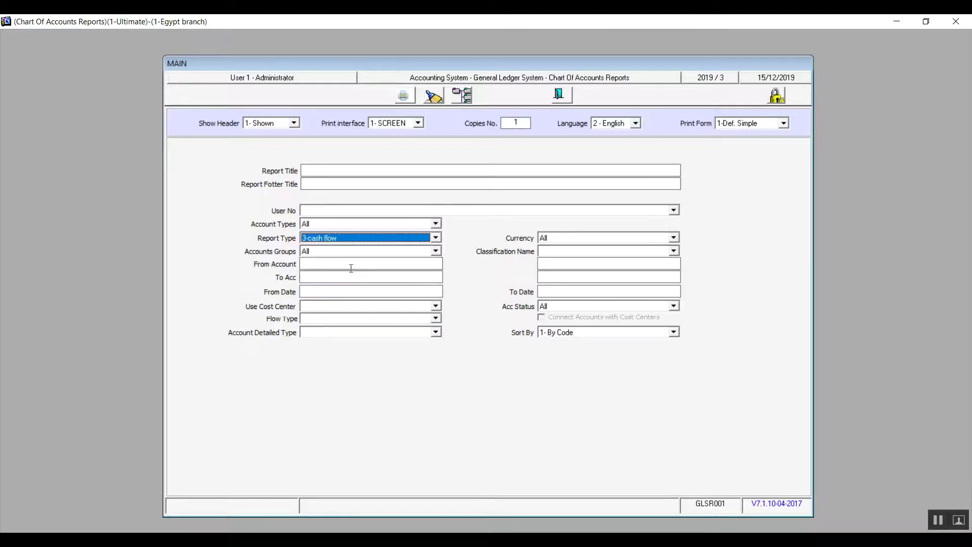
pyautogui.click(435, 238)
pyautogui.click(389, 251)
# Check the available Accounts Groups choices and keep the filter at All.
pyautogui.click(438, 255)
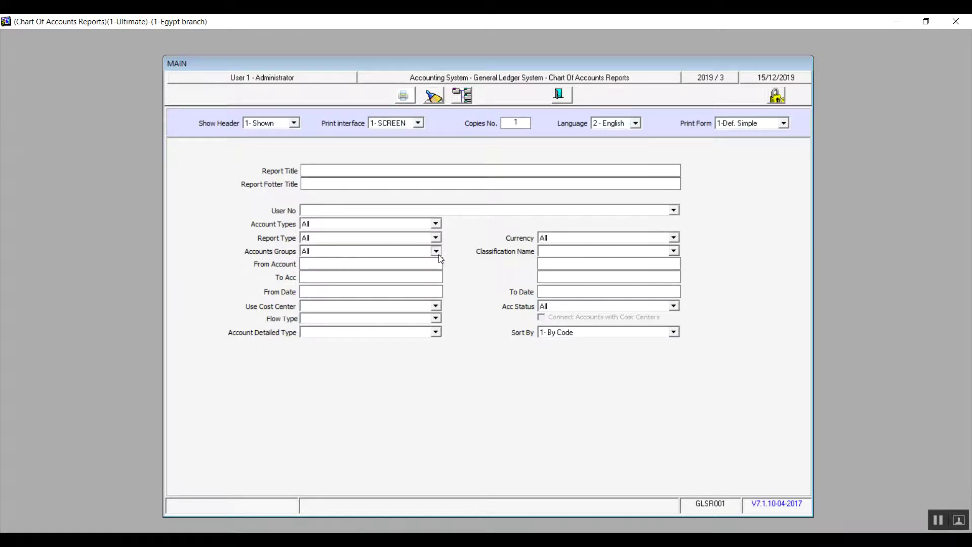
pyautogui.click(439, 255)
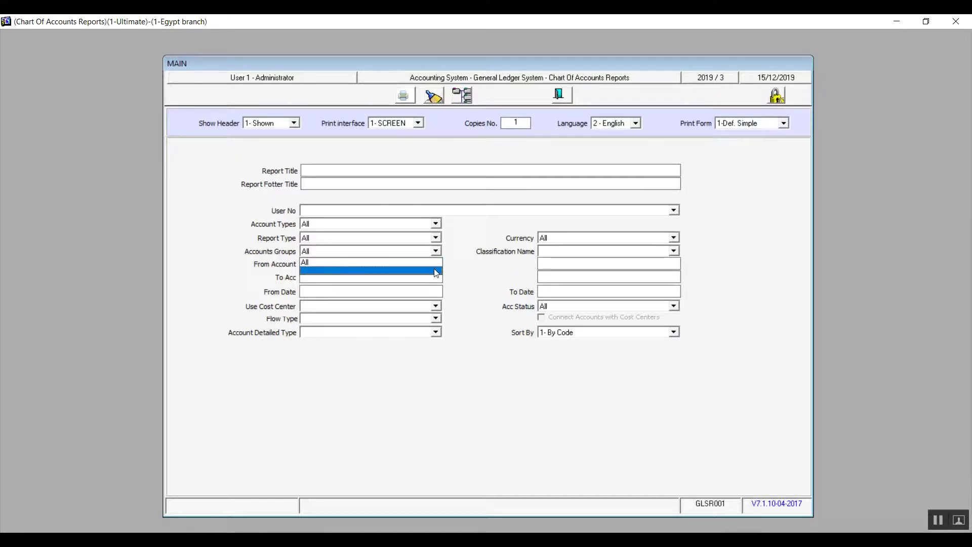
pyautogui.press('Up')
pyautogui.press('Return')
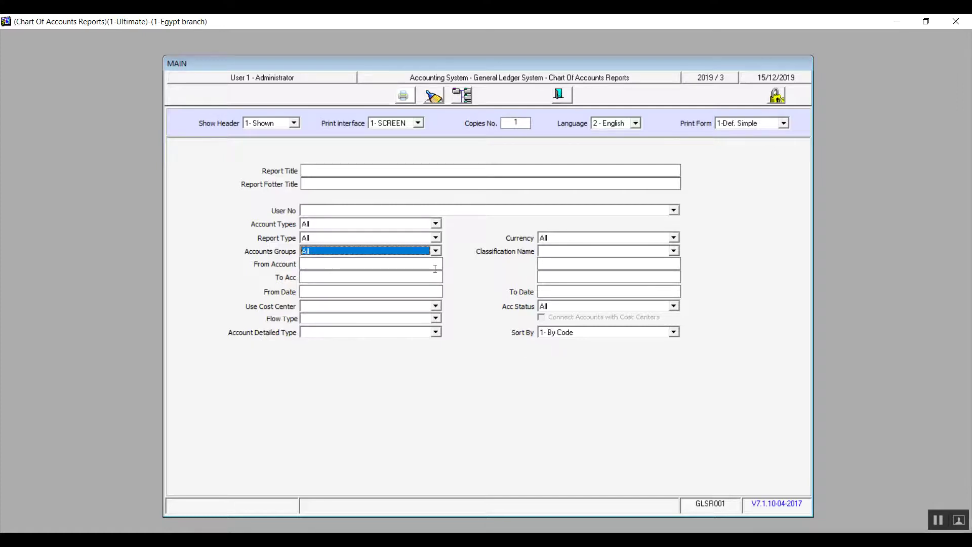
# Limit the report to the account range from account 1 to account 2.
pyautogui.click(307, 263)
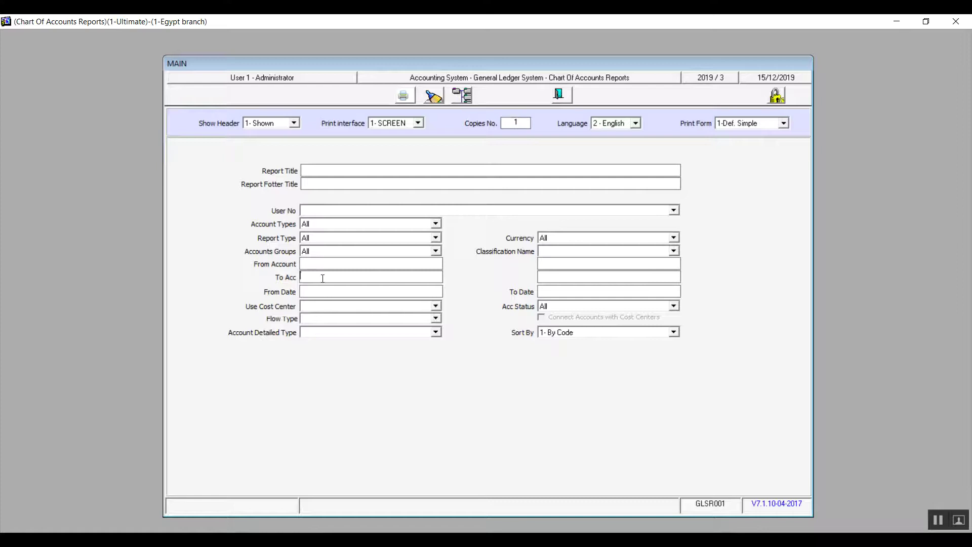
pyautogui.click(322, 276)
pyautogui.write('1')
pyautogui.press('Return')
pyautogui.write('2')
pyautogui.press('Return')
# Preview the report for the entered account range and go to its last page.
pyautogui.click(405, 96)
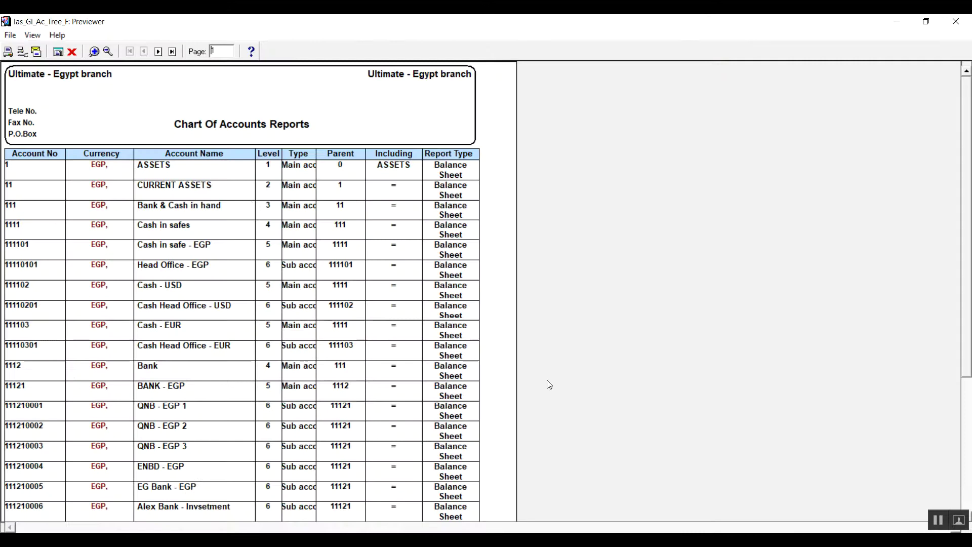
pyautogui.moveTo(967, 314); pyautogui.dragTo(967, 387)
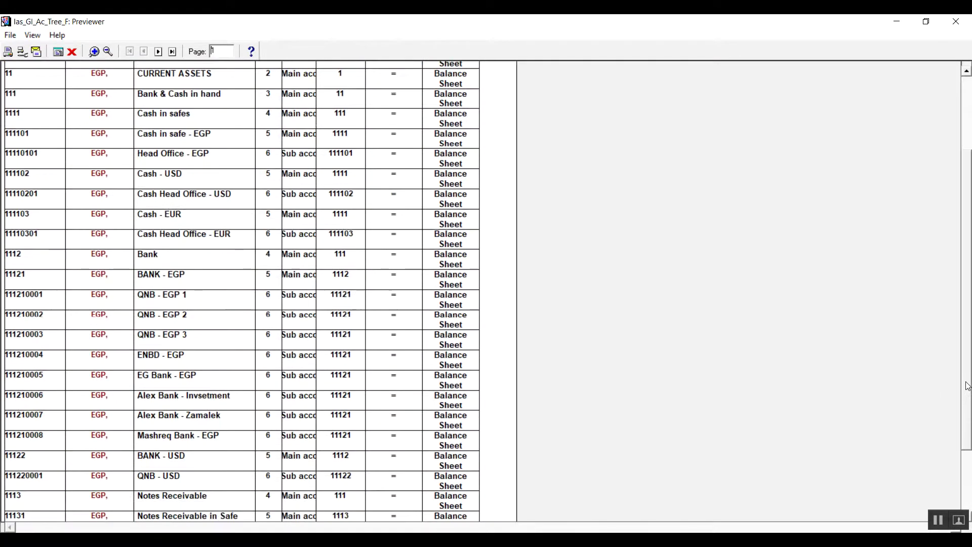
pyautogui.click(173, 51)
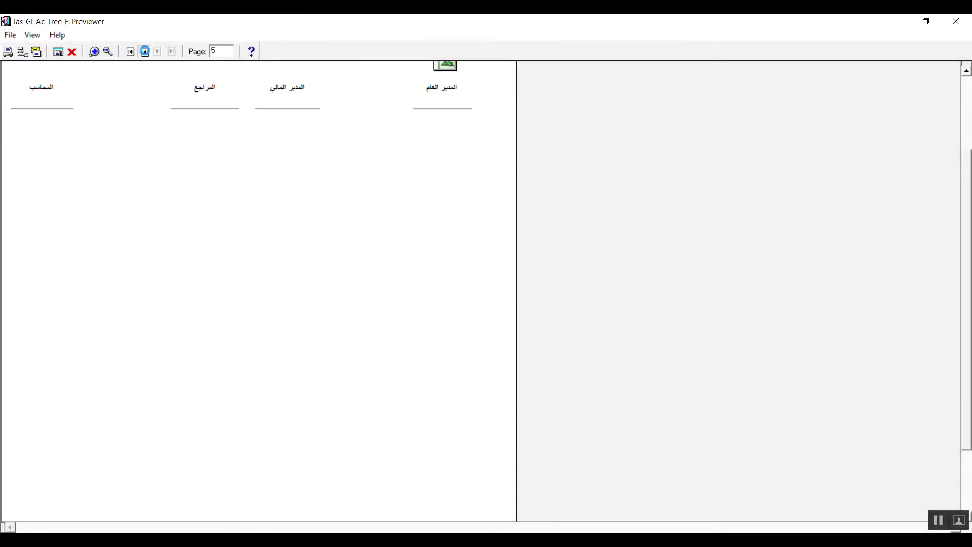
# View the preceding page of the previewed report, close the preview and clear the From Account and To Acc range.
pyautogui.click(144, 51)
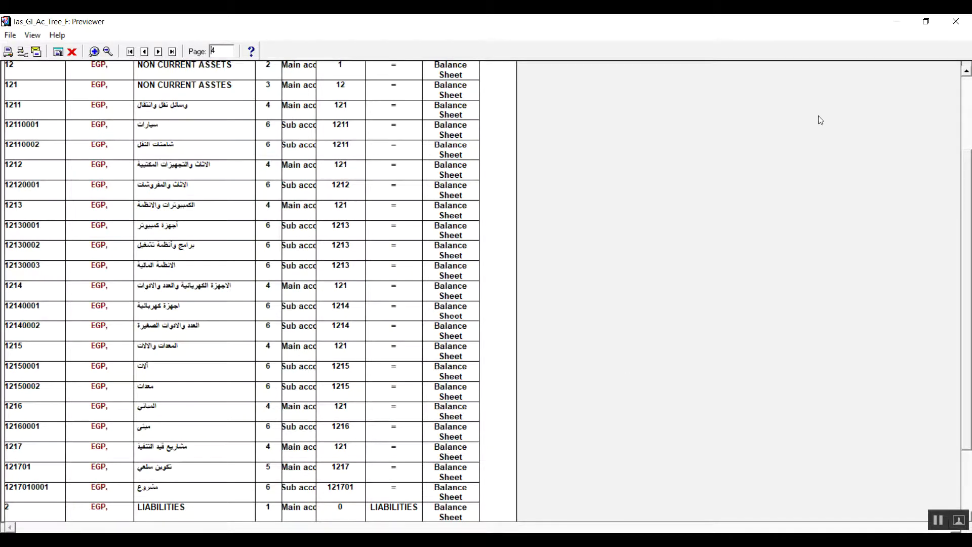
pyautogui.click(955, 21)
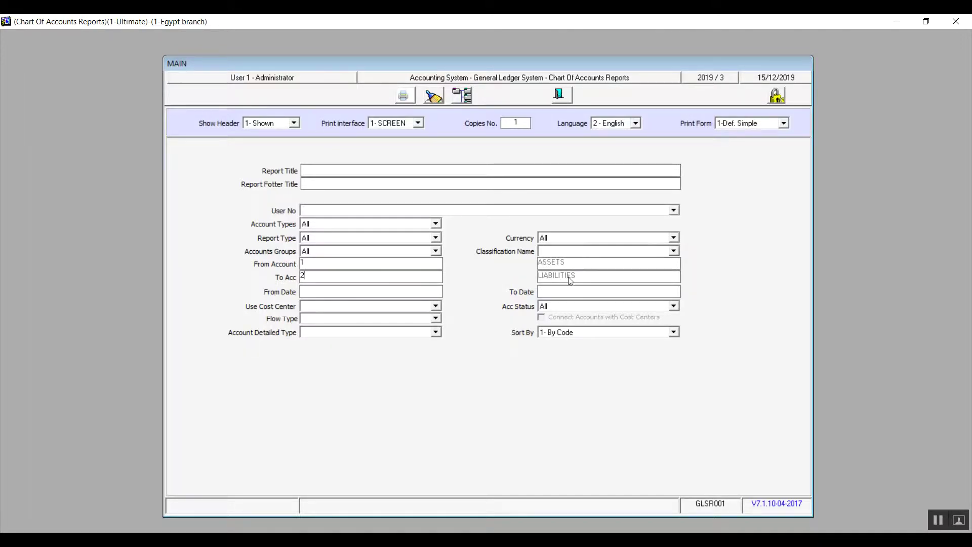
pyautogui.click(344, 277)
pyautogui.click(342, 290)
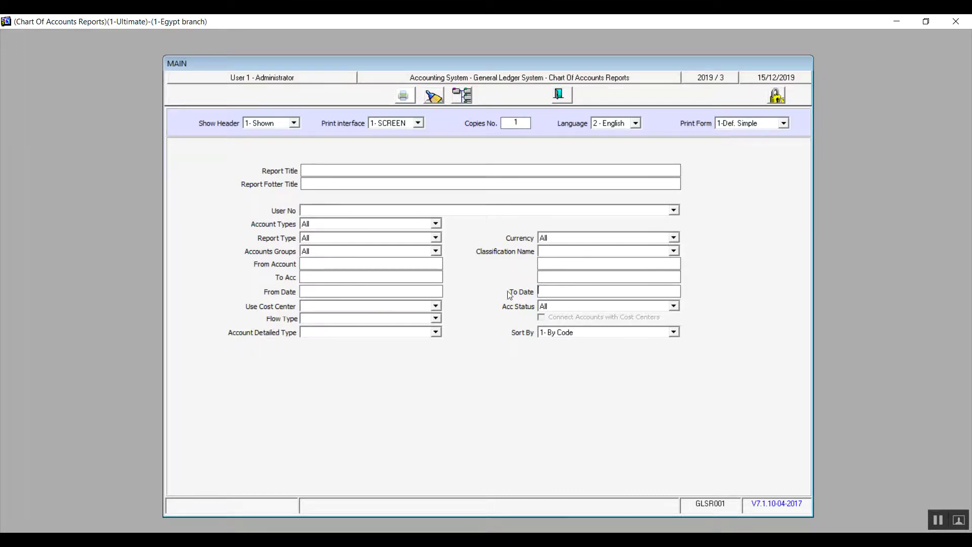
# Set Use Cost Center to 1- Not Used, preview the chart of accounts report and close the preview.
pyautogui.click(403, 306)
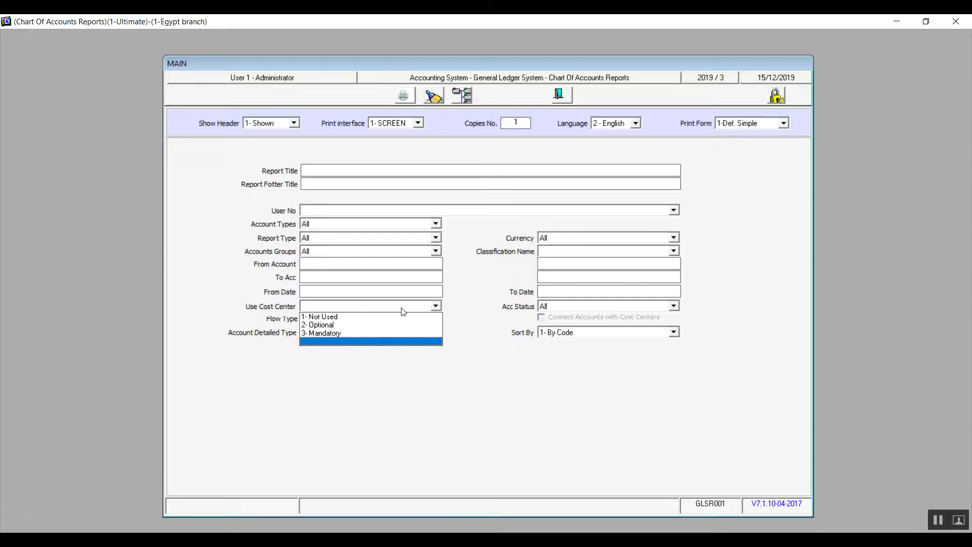
pyautogui.click(335, 319)
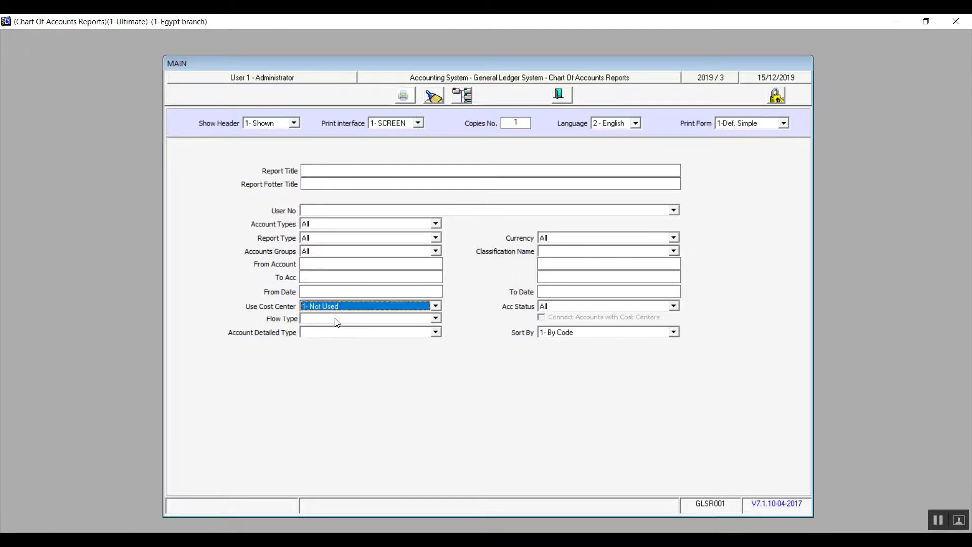
pyautogui.click(402, 95)
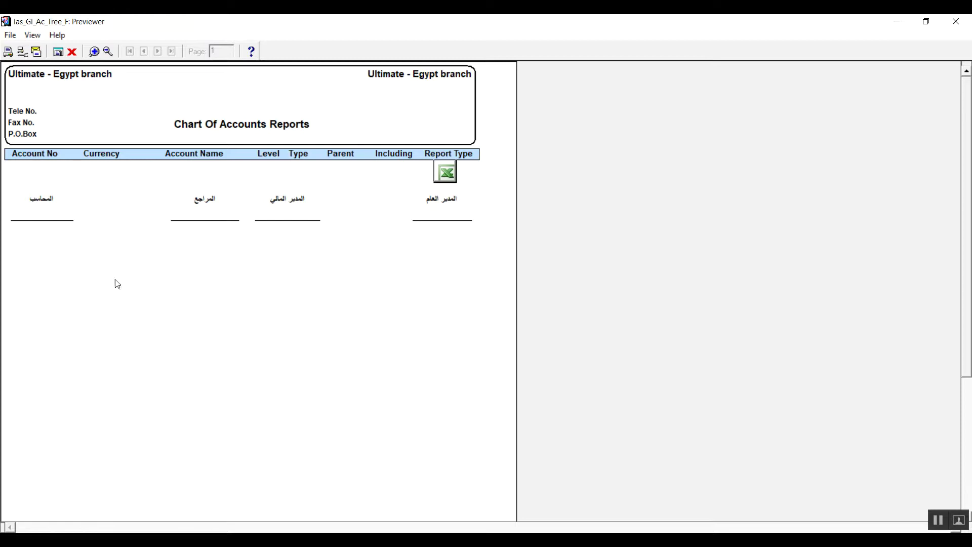
pyautogui.click(957, 23)
# Preview the report with Use Cost Center set to 2- Optional, and reset that filter to blank.
pyautogui.click(431, 309)
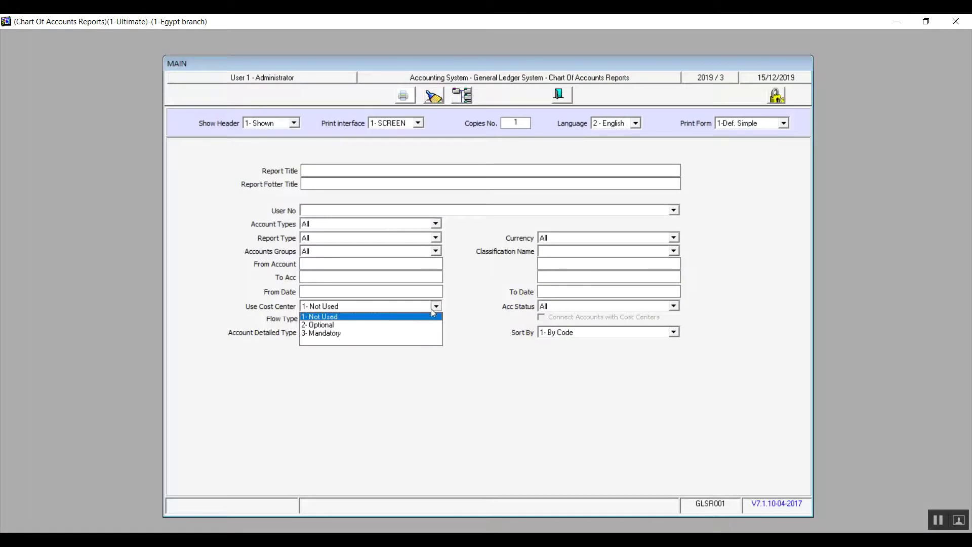
pyautogui.click(389, 326)
pyautogui.click(404, 99)
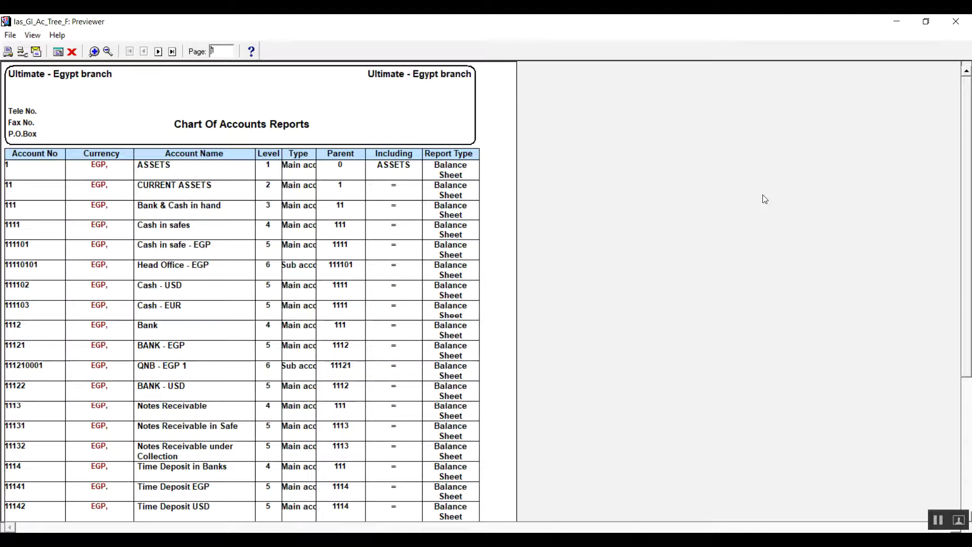
pyautogui.click(967, 19)
pyautogui.click(437, 307)
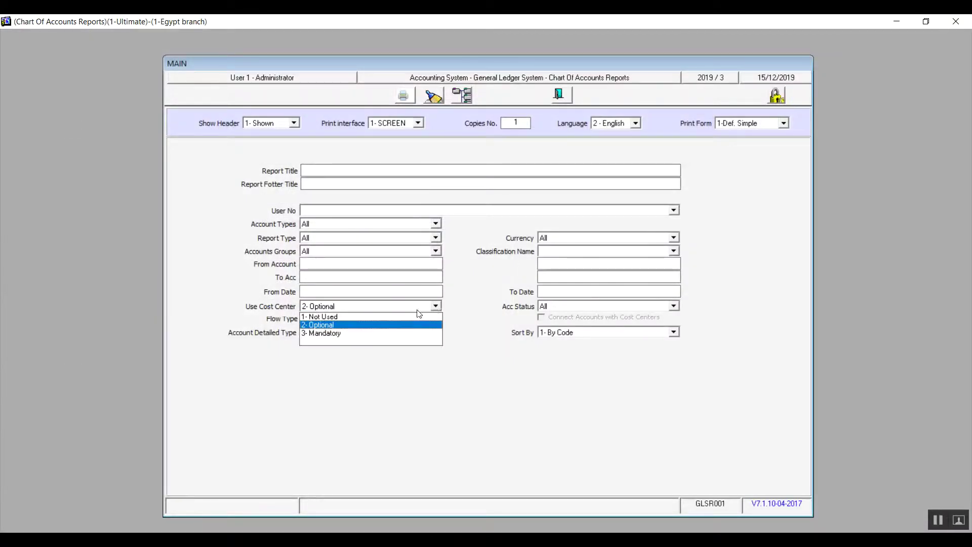
pyautogui.click(405, 344)
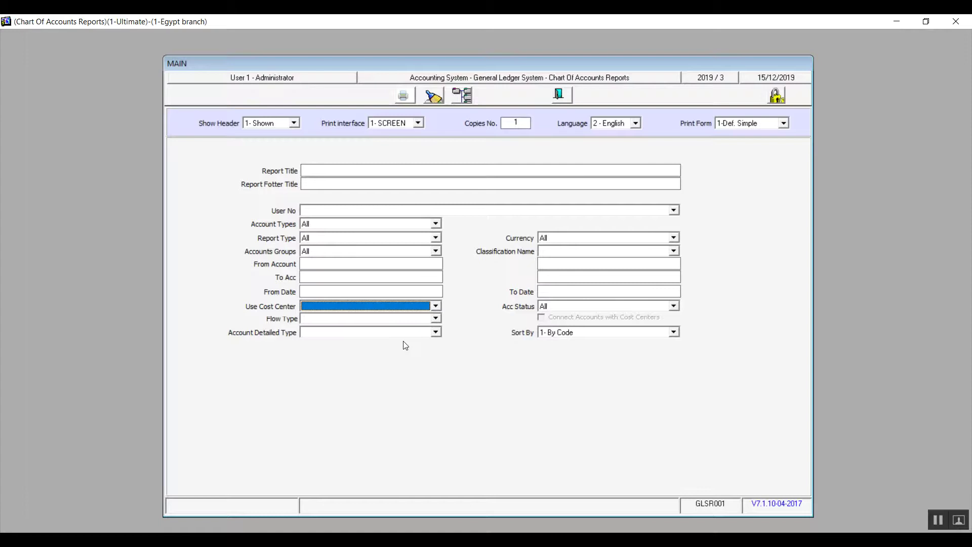
# Check the available Flow Type and Account Detailed Type choices, leaving both filters blank.
pyautogui.click(436, 318)
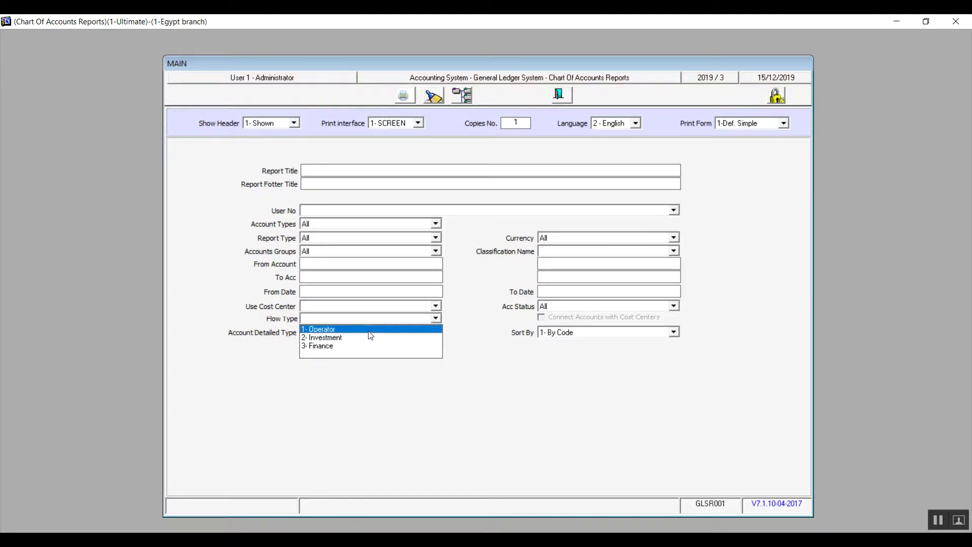
pyautogui.click(369, 350)
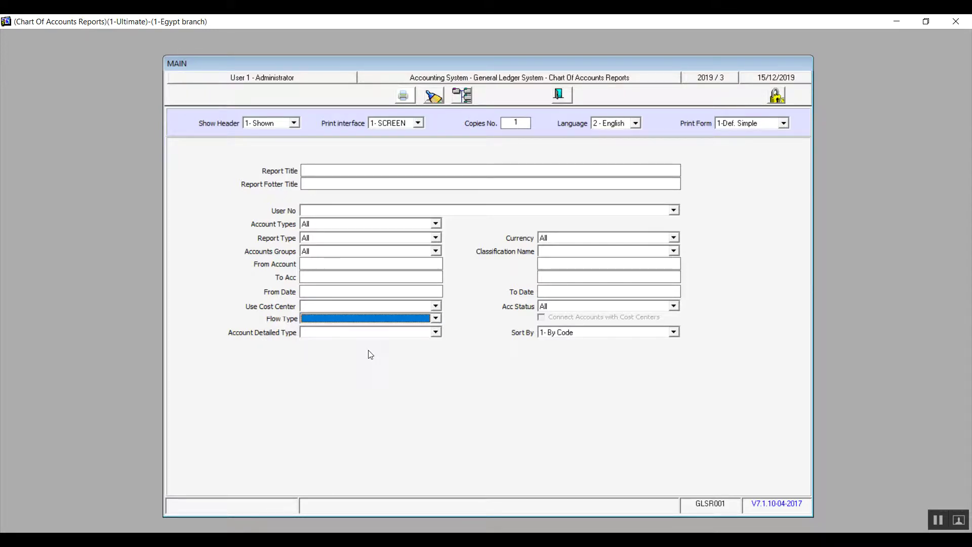
pyautogui.click(412, 333)
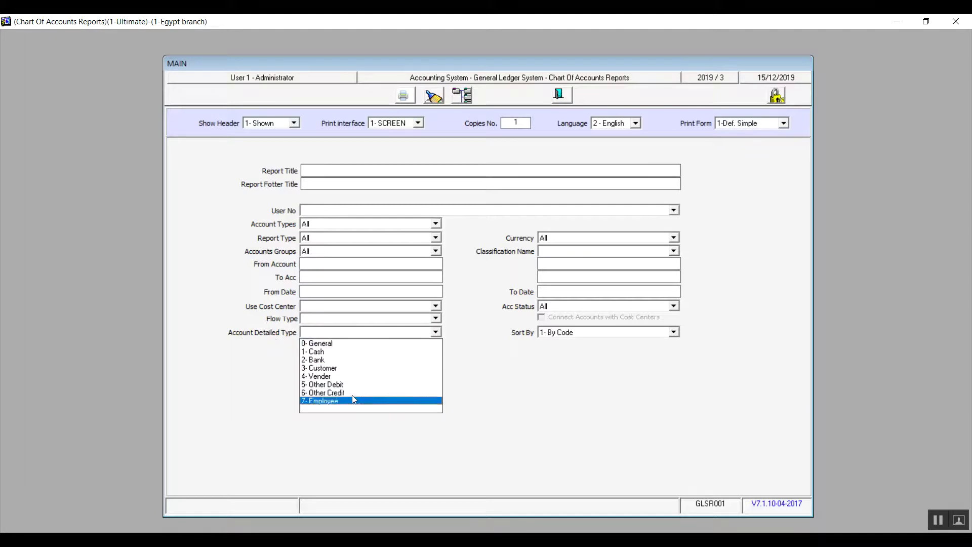
pyautogui.click(354, 410)
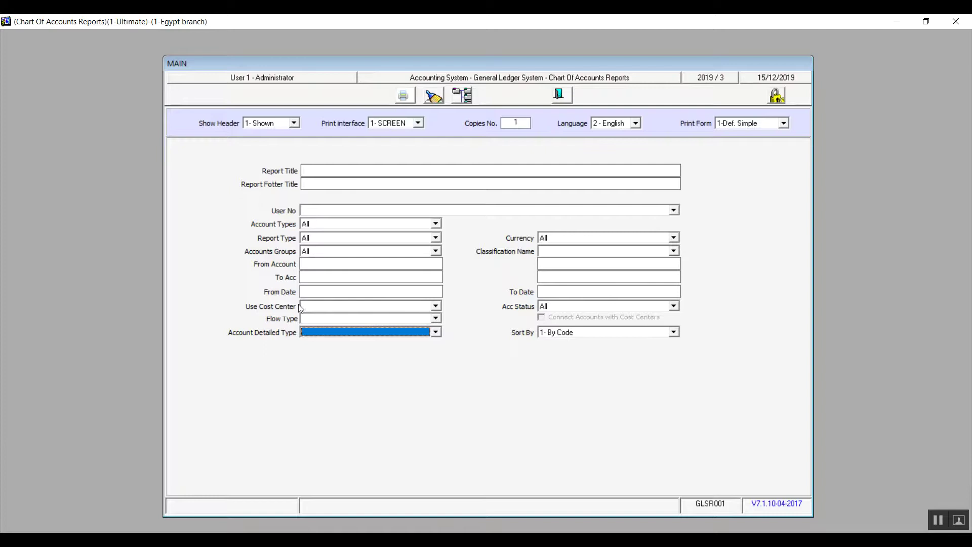
# Review the Use Cost Center and Flow Type choices once more, keeping both filters blank.
pyautogui.click(435, 306)
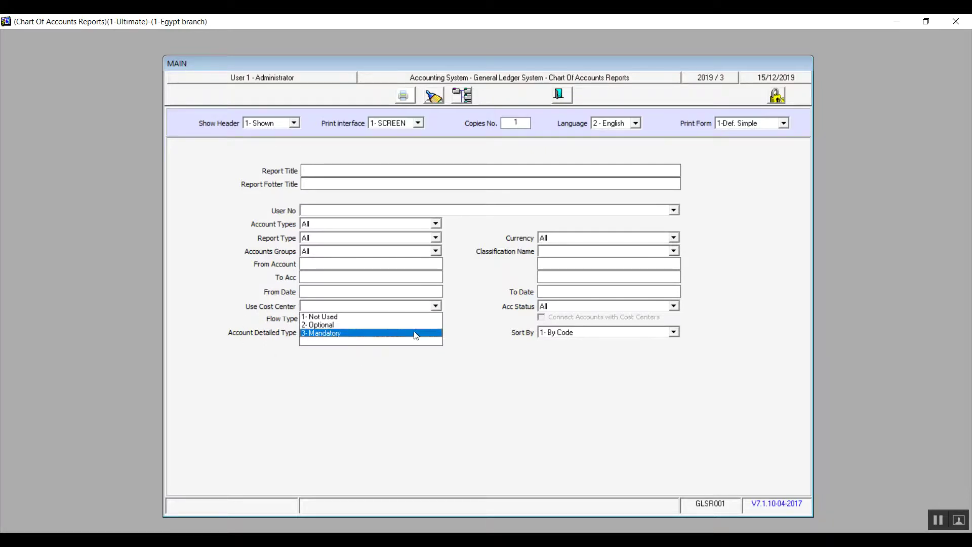
pyautogui.click(413, 341)
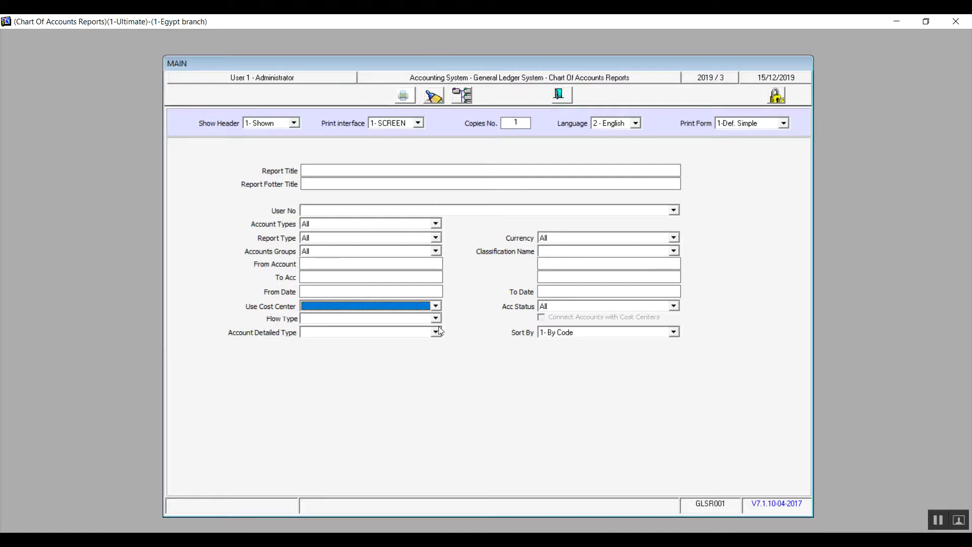
pyautogui.click(436, 318)
pyautogui.click(416, 355)
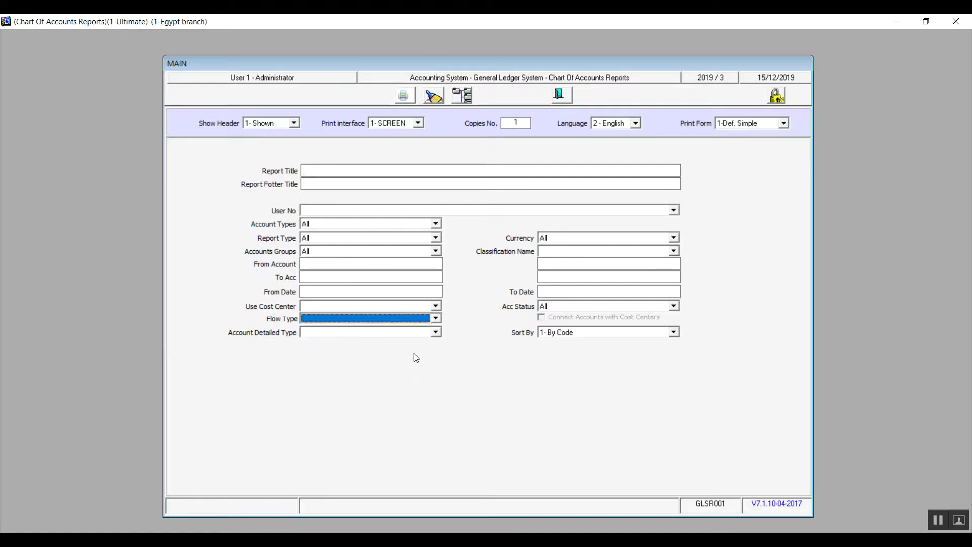
pyautogui.click(436, 307)
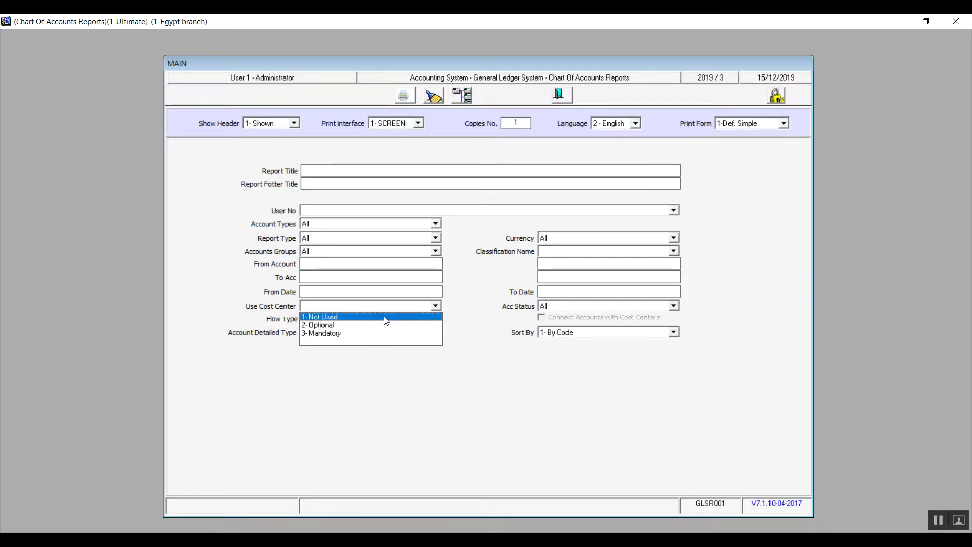
pyautogui.click(391, 341)
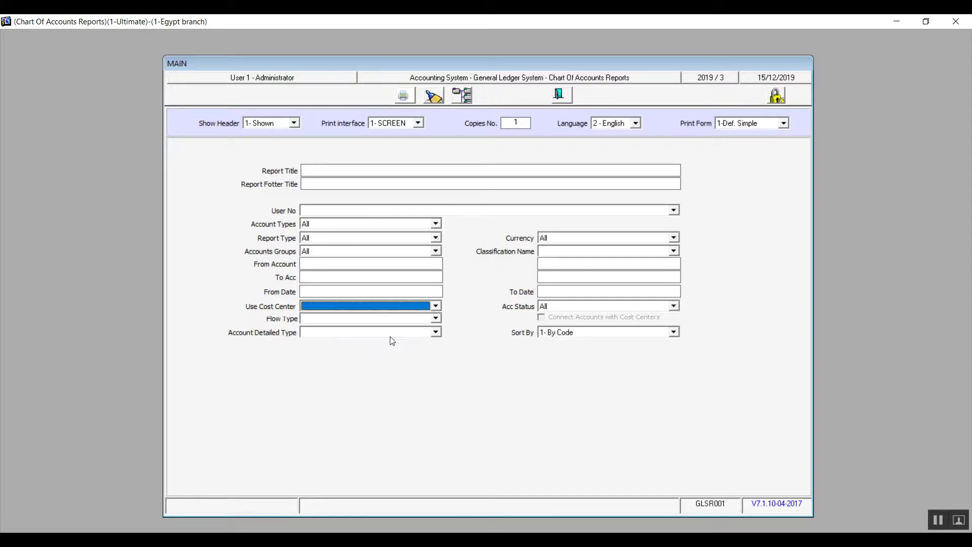
# Check the Currency and Classification Name choices, keeping Currency at All and Classification Name blank.
pyautogui.click(675, 238)
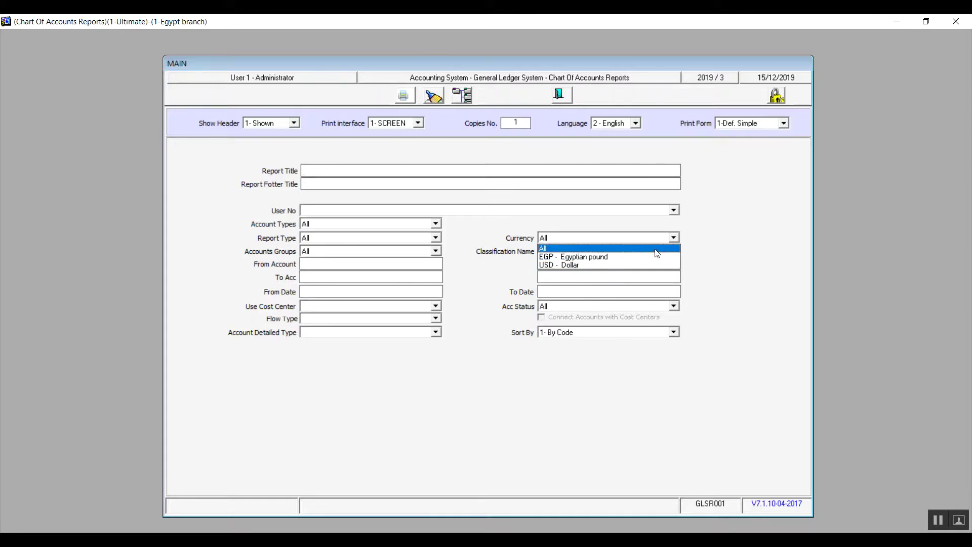
pyautogui.click(656, 249)
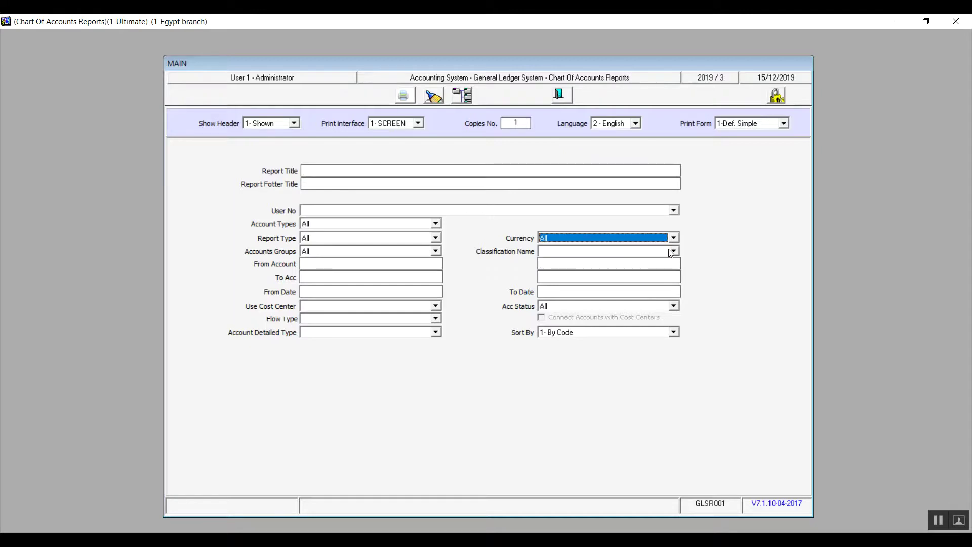
pyautogui.click(673, 251)
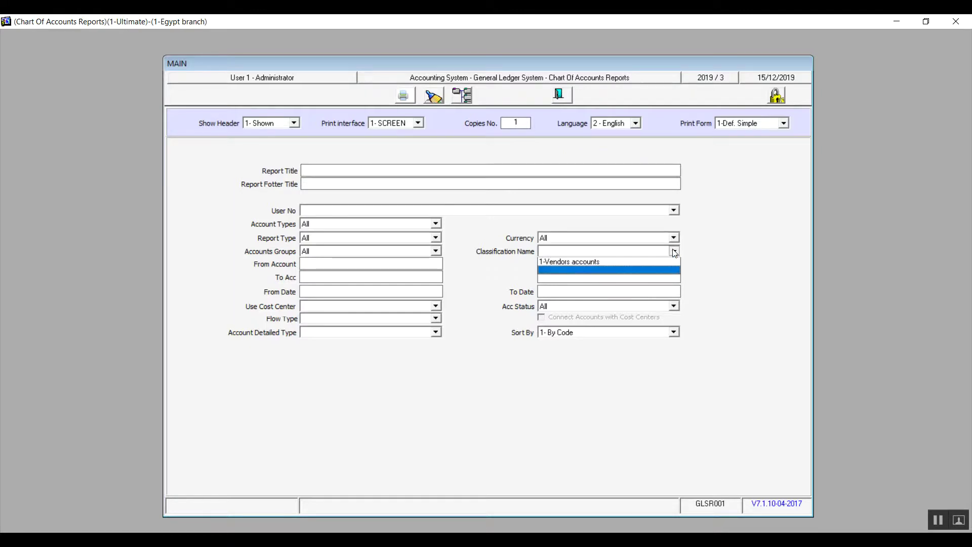
pyautogui.click(632, 270)
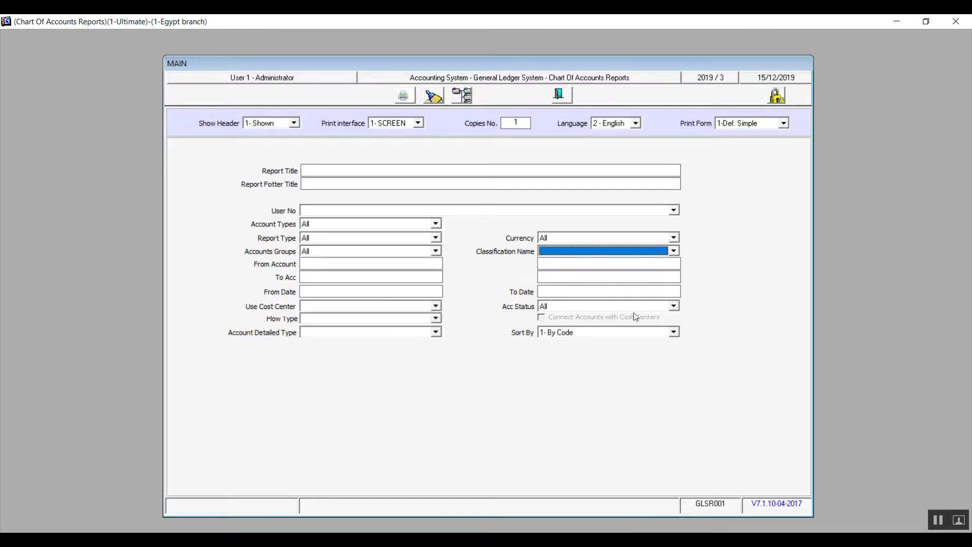
# Check the Acc Status and Sort By choices, keeping Acc Status at All and sorting at 1- By Code.
pyautogui.click(672, 305)
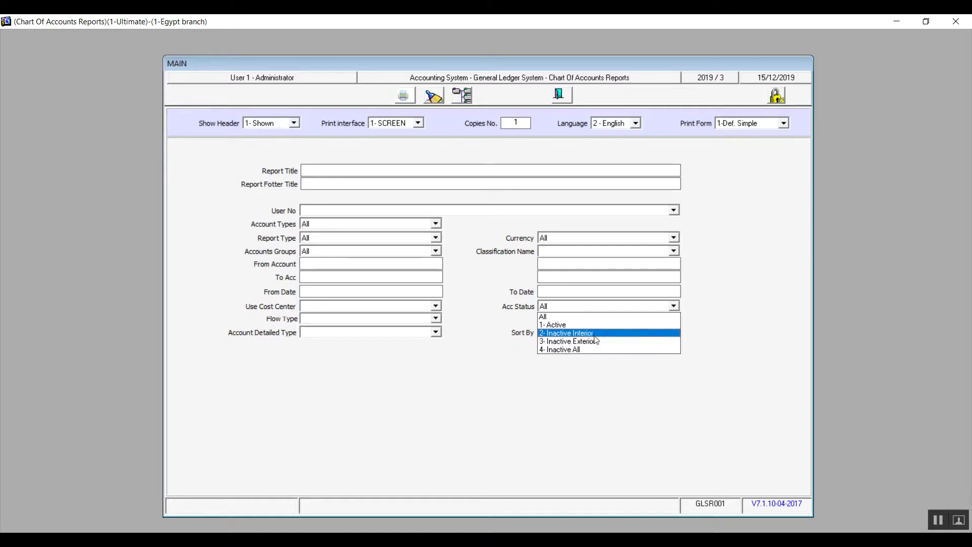
pyautogui.click(675, 306)
pyautogui.click(673, 332)
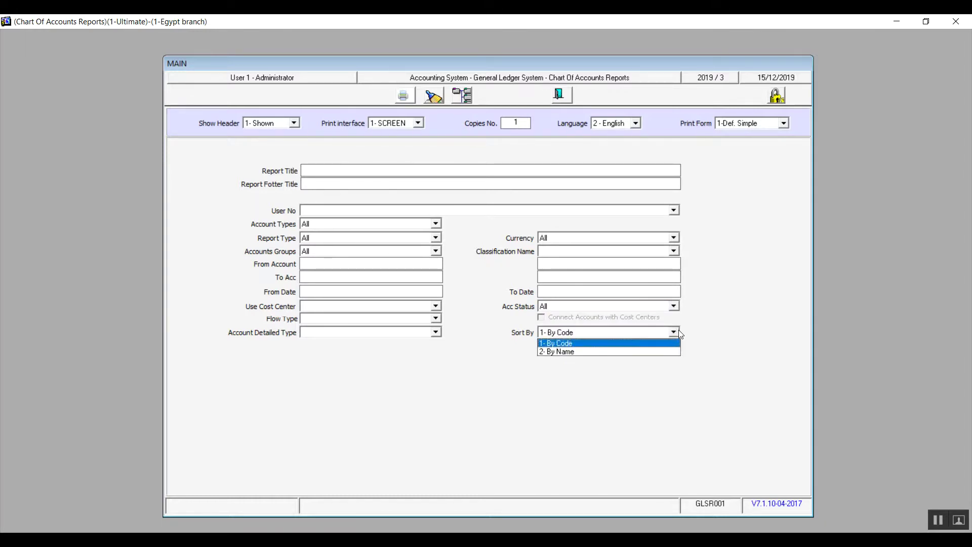
pyautogui.click(574, 347)
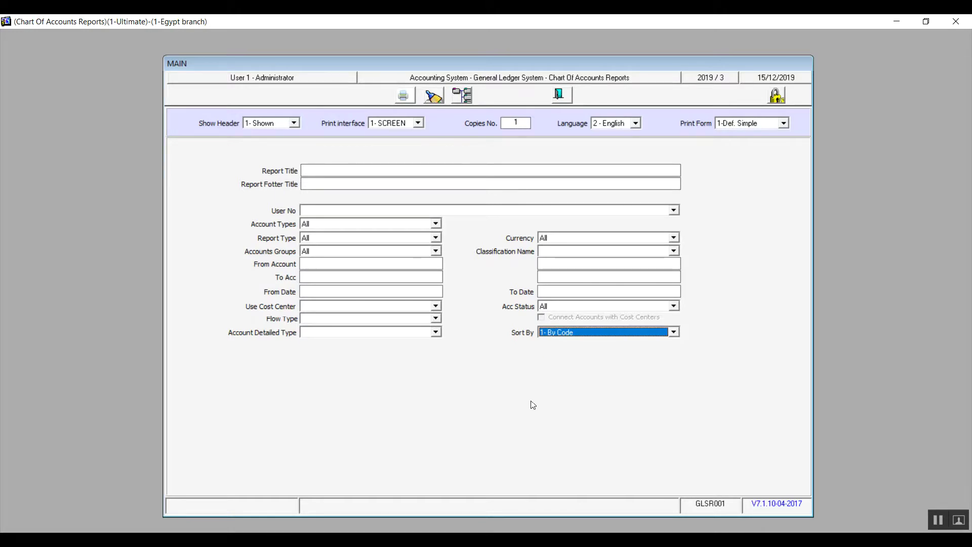
# Exit the Chart Of Accounts Reports form and open Cash & Banks Reports from the General Ledger reports.
pyautogui.click(566, 101)
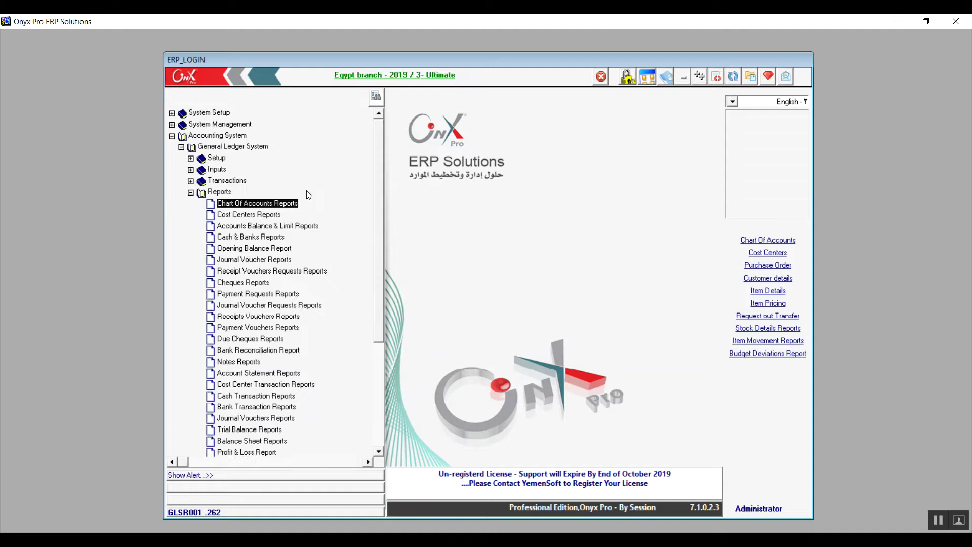
pyautogui.click(267, 216)
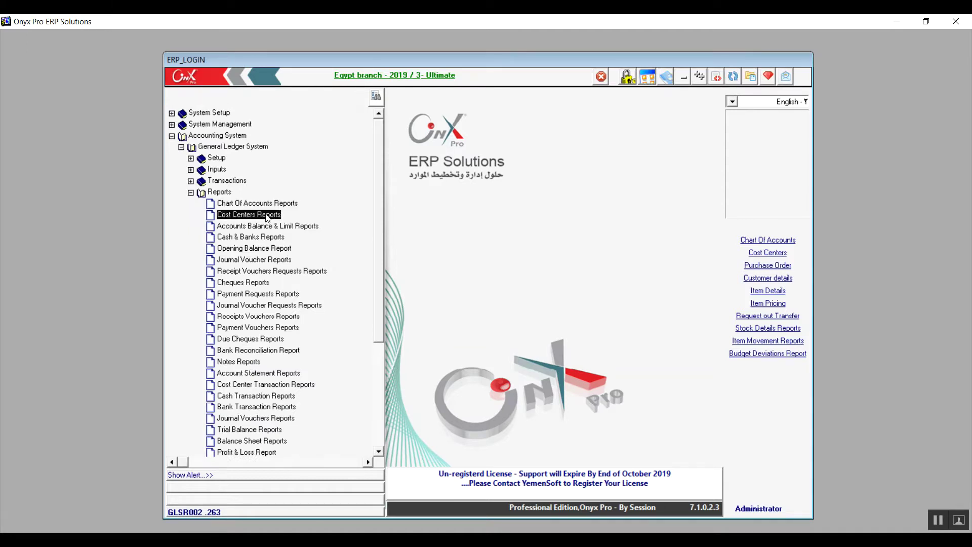
pyautogui.doubleClick(245, 238)
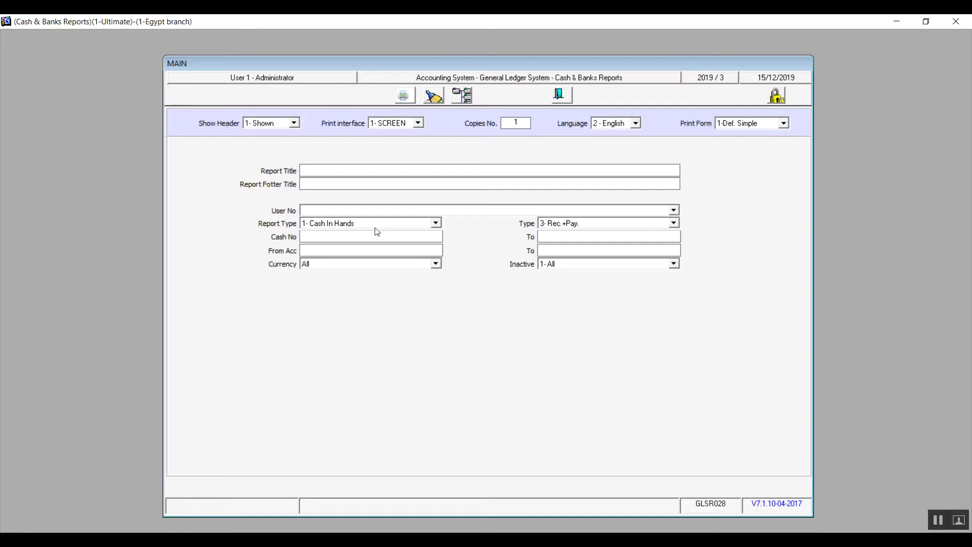
# Preview the Cash & Banks report with Report Type kept at 1- Cash In Hands, and close the preview.
pyautogui.click(436, 224)
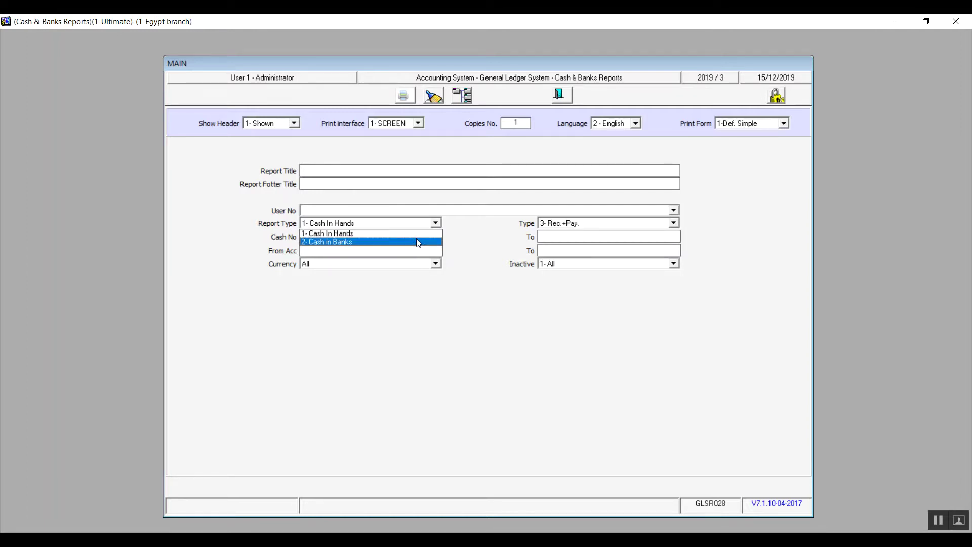
pyautogui.click(418, 234)
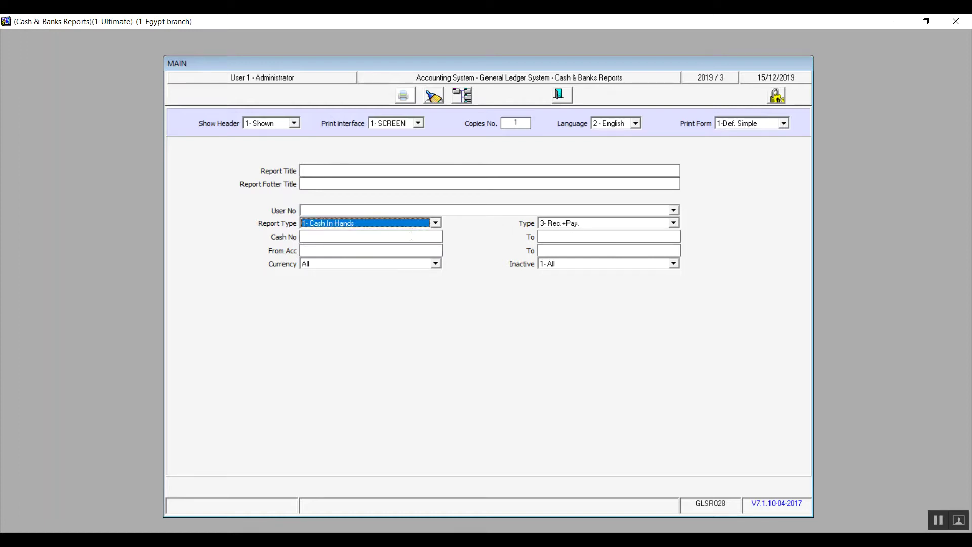
pyautogui.click(401, 101)
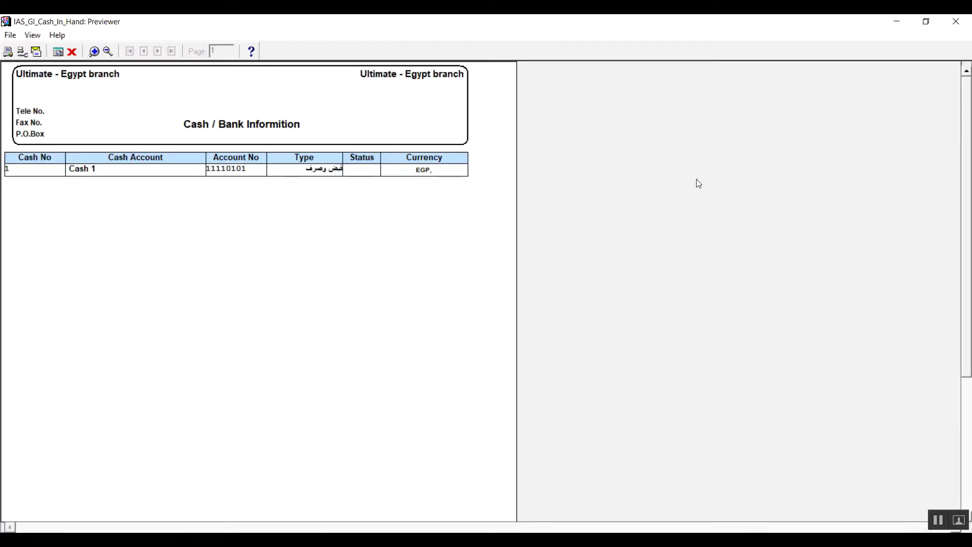
pyautogui.click(956, 22)
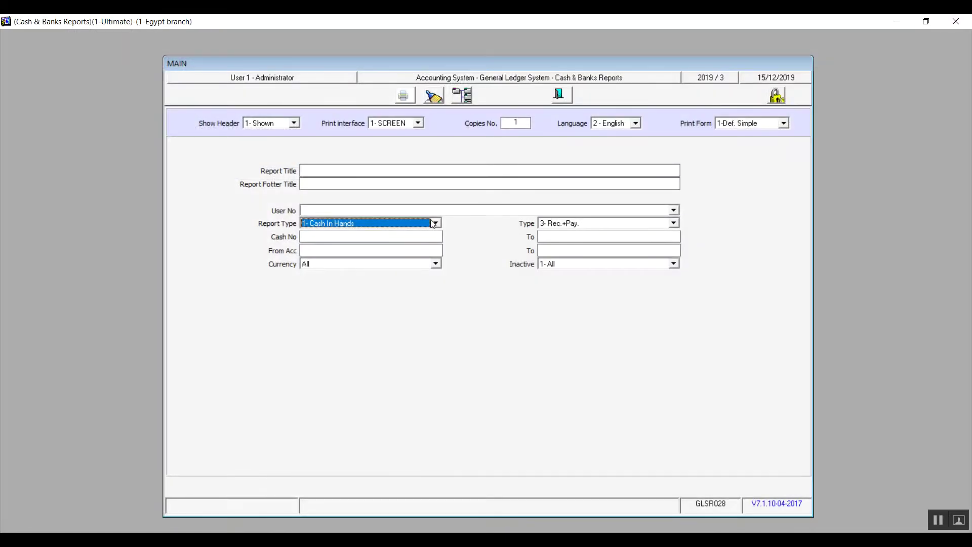
# Preview the Cash In Hands report once more and the report with Report Type 2- Cash in Banks, closing each preview.
pyautogui.click(404, 96)
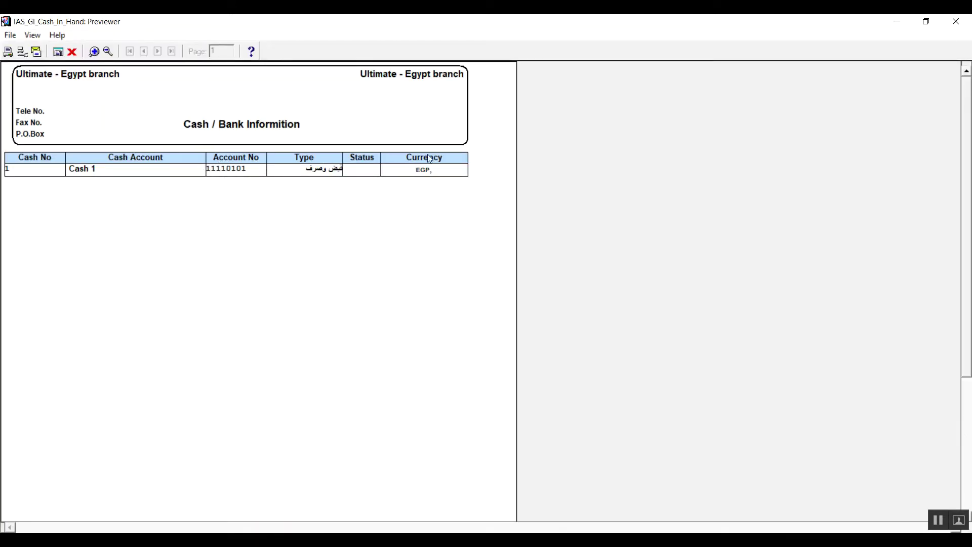
pyautogui.click(969, 24)
pyautogui.click(435, 224)
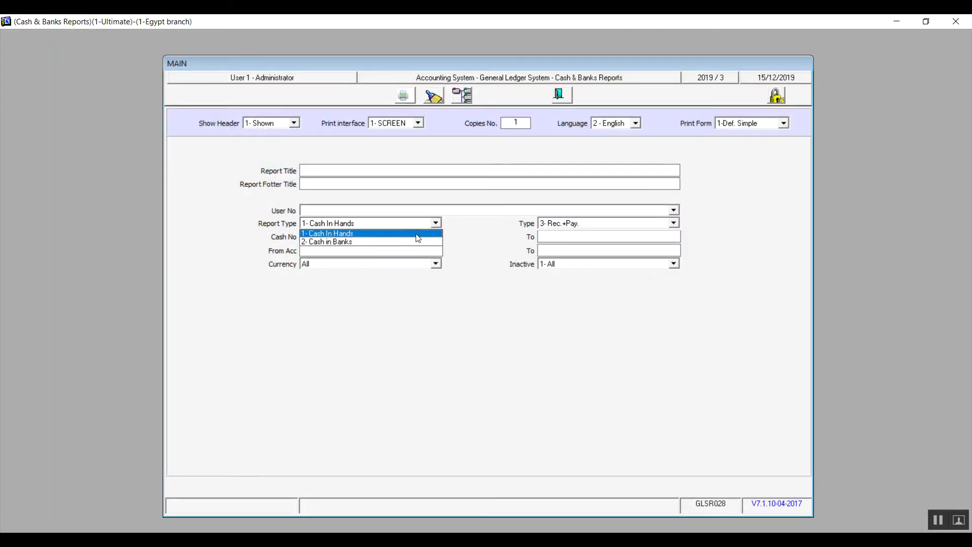
pyautogui.click(406, 244)
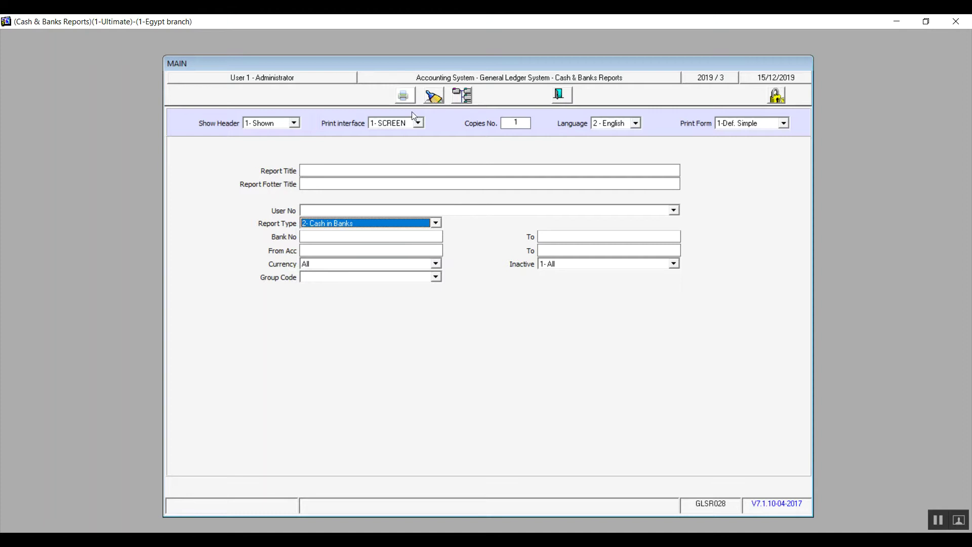
pyautogui.click(406, 96)
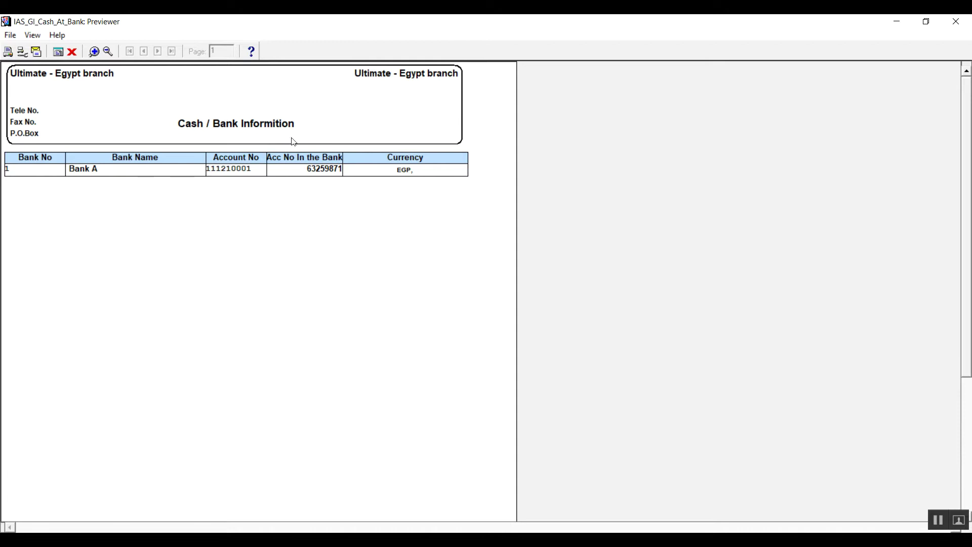
pyautogui.click(956, 22)
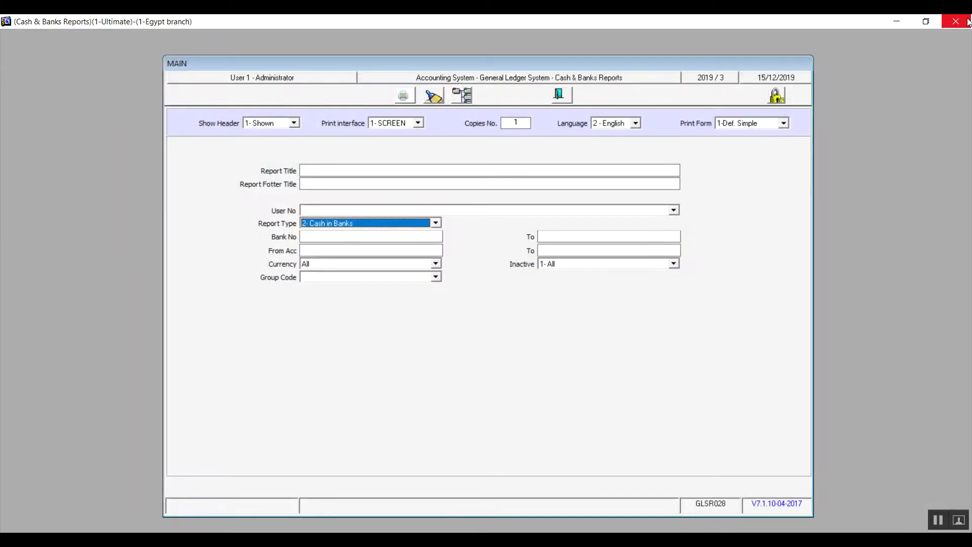
# Set Report Type to 1- Cash In Hands and check the Type choices, keeping Type at 3- Rec.+Pay.
pyautogui.click(435, 223)
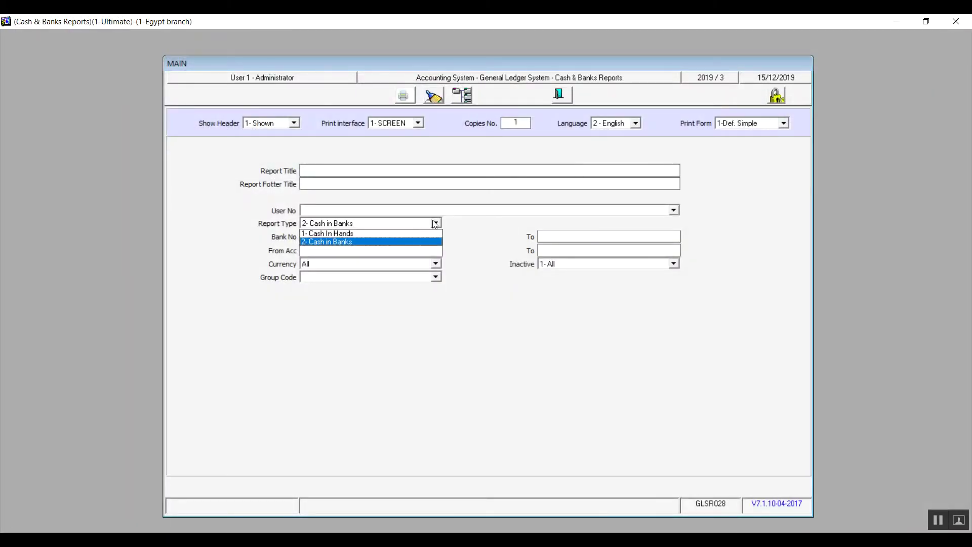
pyautogui.click(388, 233)
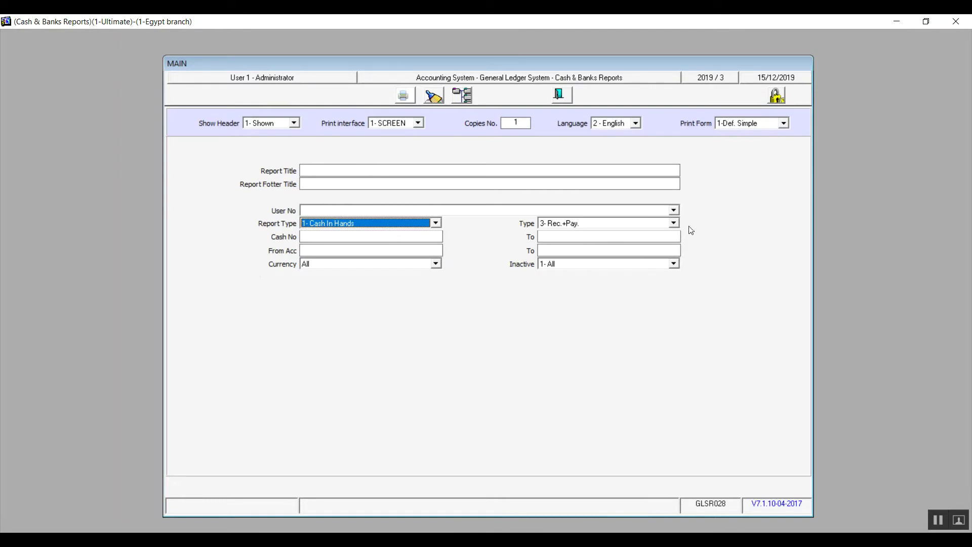
pyautogui.click(674, 224)
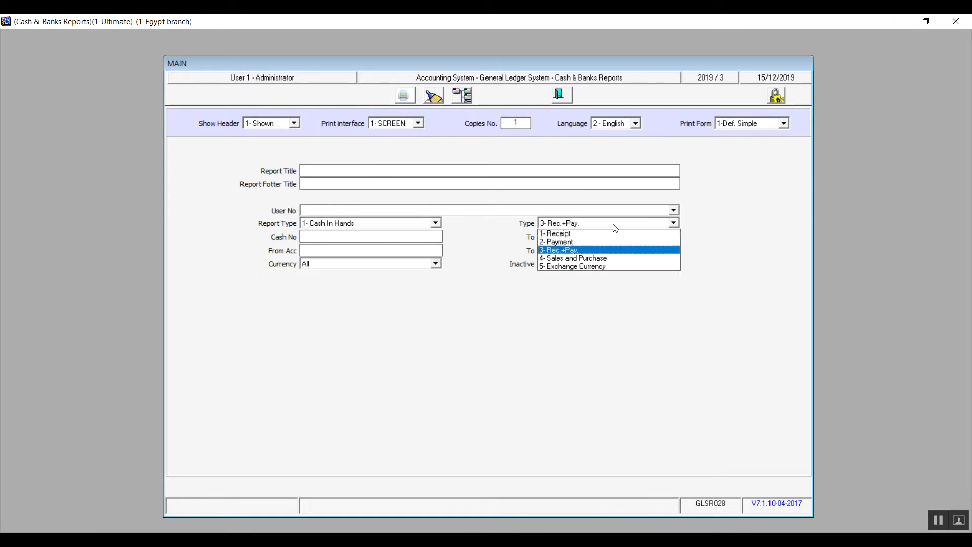
pyautogui.click(600, 250)
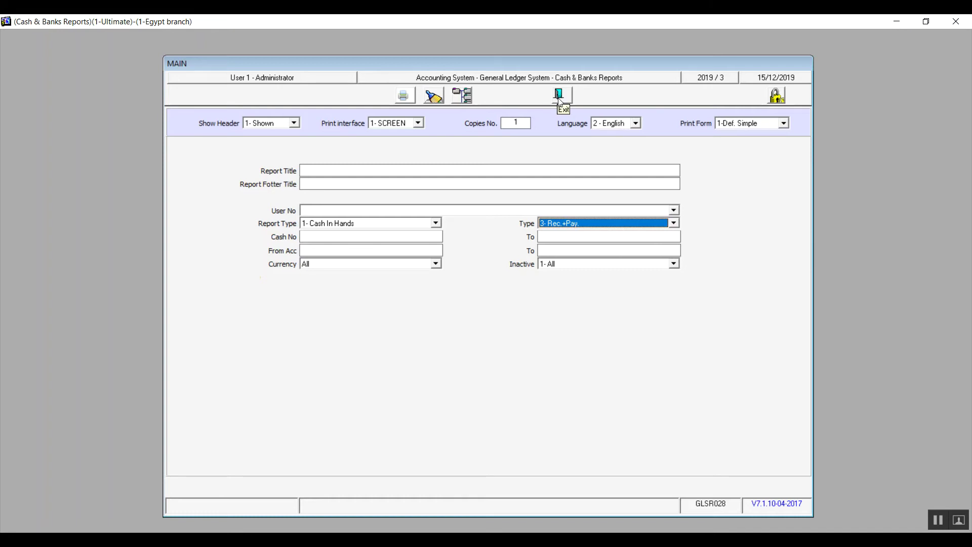
# Clear and exit the Cash & Banks Reports form, and collapse the Reports branch of the General Ledger System.
pyautogui.click(435, 98)
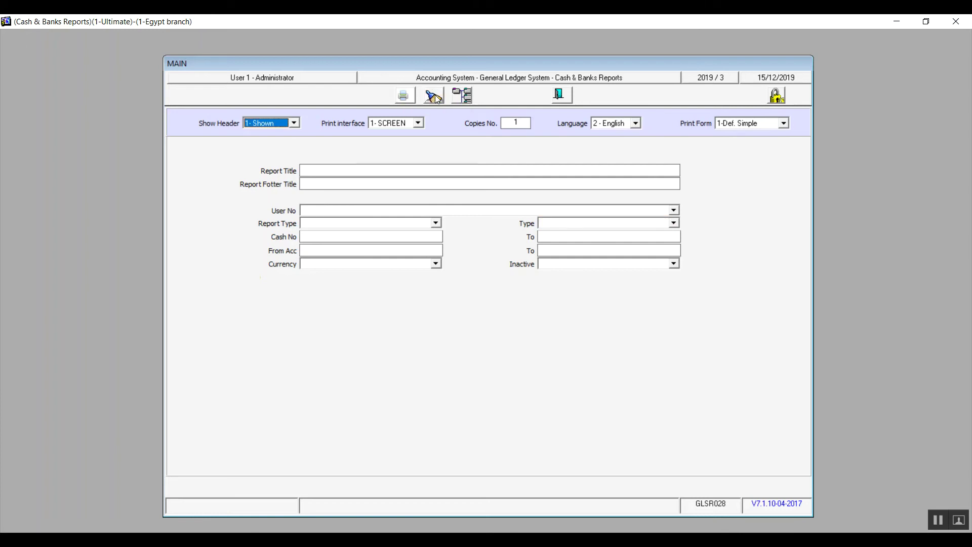
pyautogui.click(562, 96)
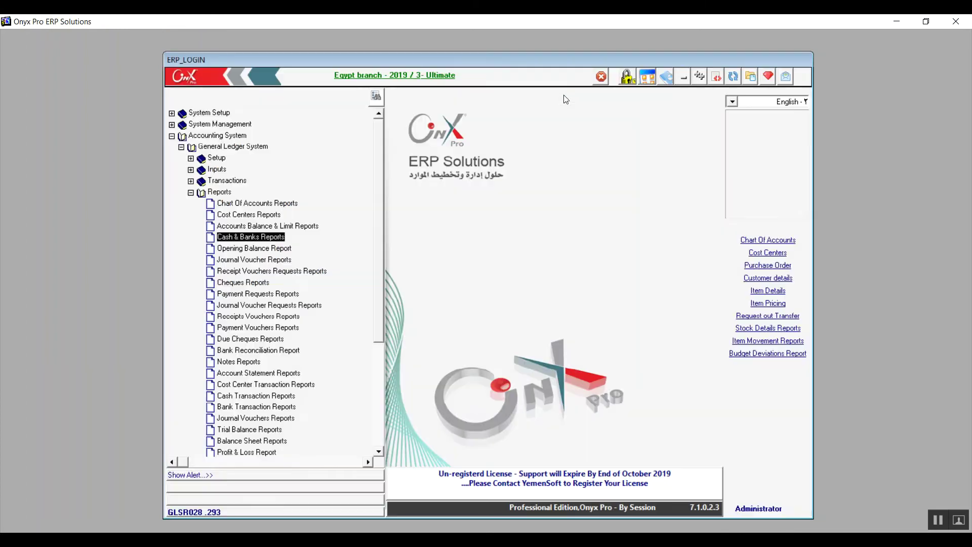
pyautogui.click(191, 193)
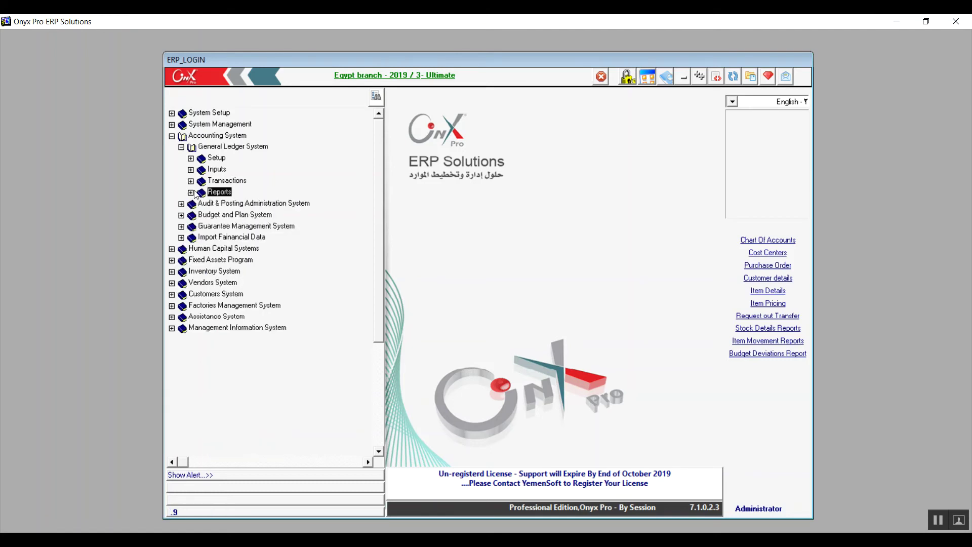